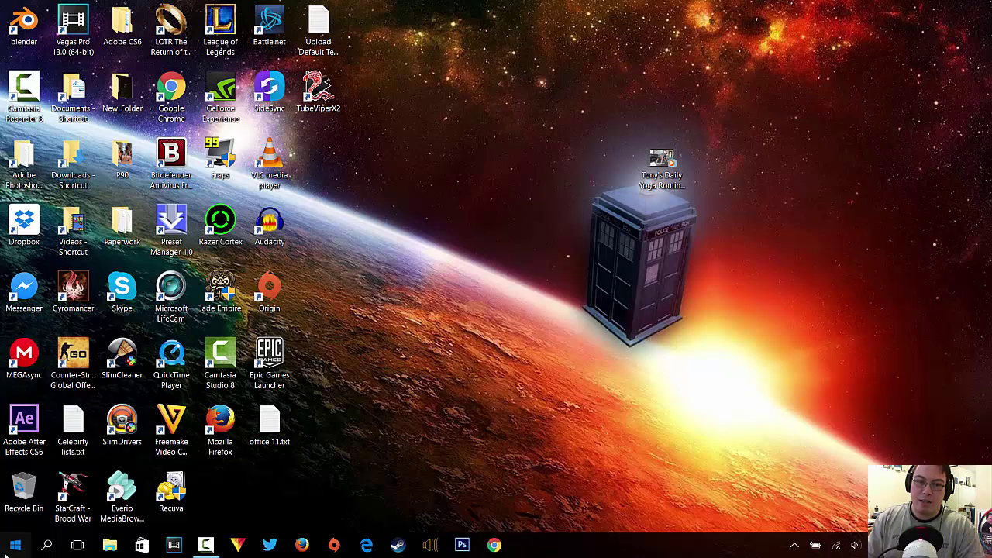
# Launch Movie Maker by searching 'movie maker' in the Start menu
pyautogui.click(20, 544)
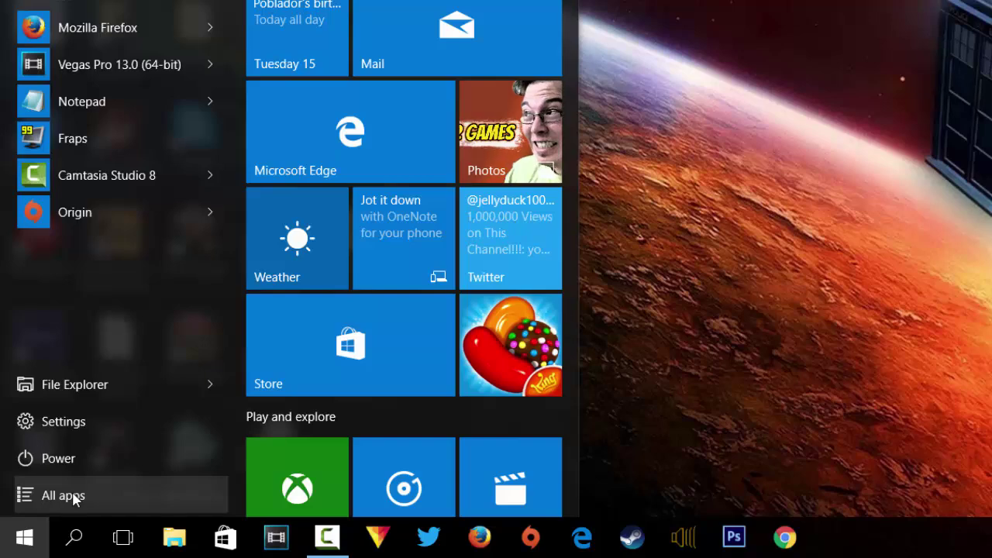
pyautogui.write('movie maker')
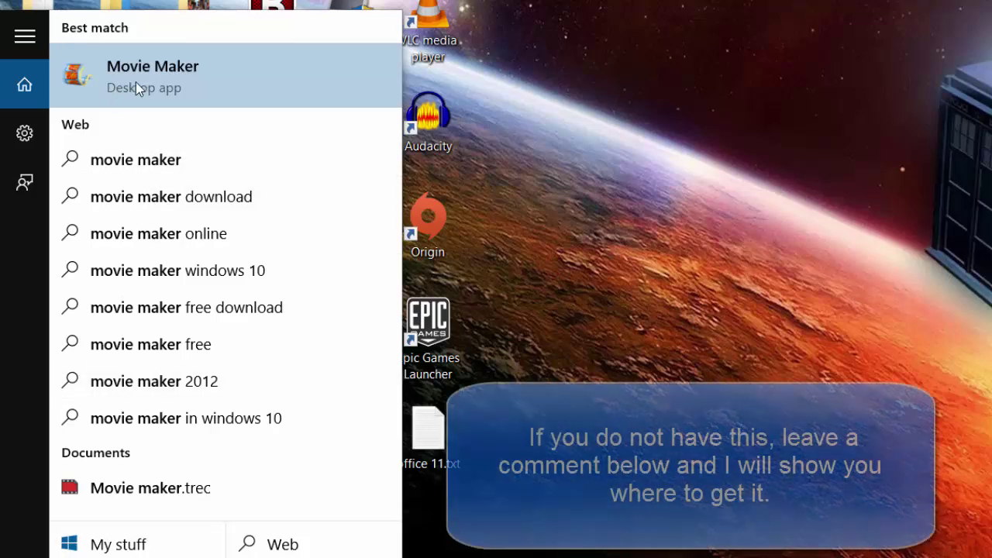
pyautogui.click(136, 81)
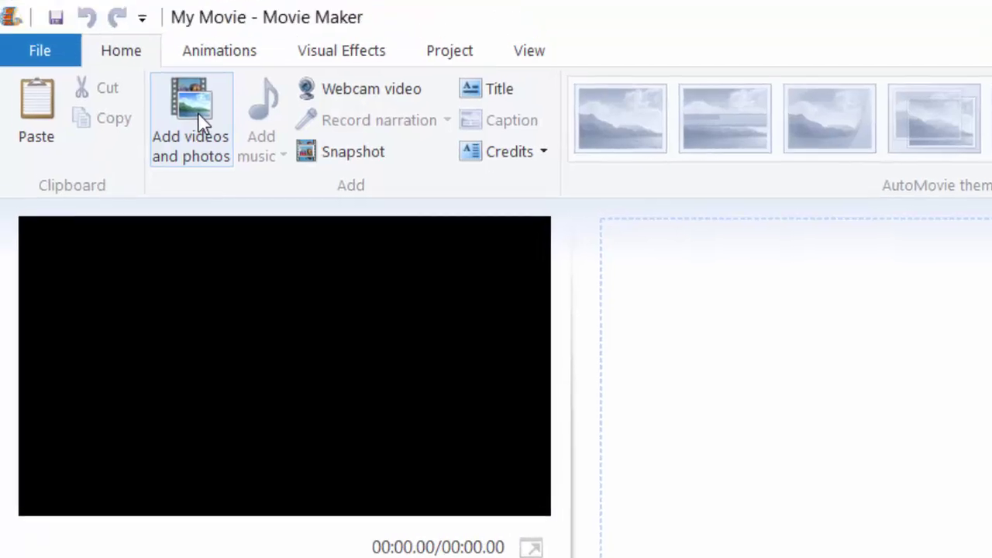
# Add VID00002.MP4 from Videos to the project and dismiss the preparing-files notice
pyautogui.click(198, 113)
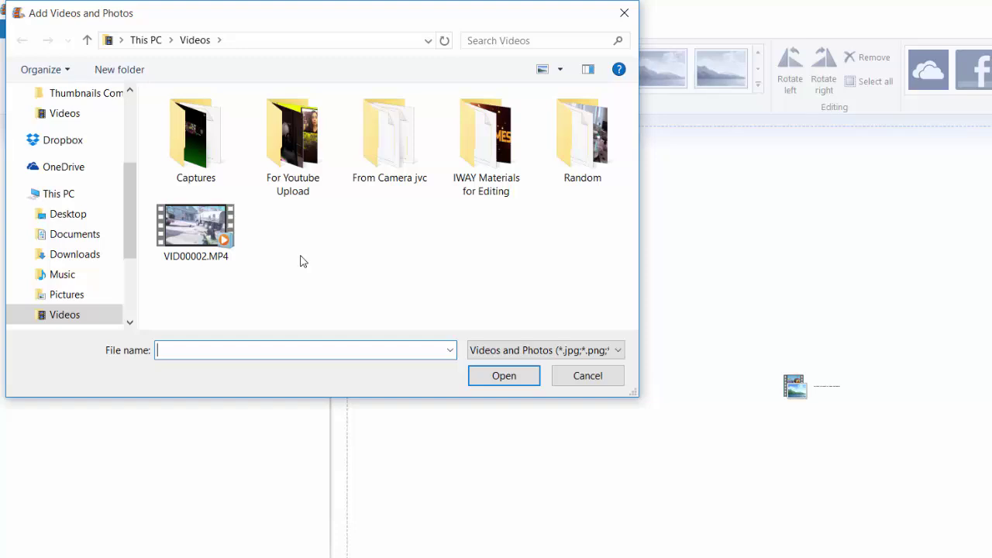
pyautogui.click(185, 241)
pyautogui.click(505, 380)
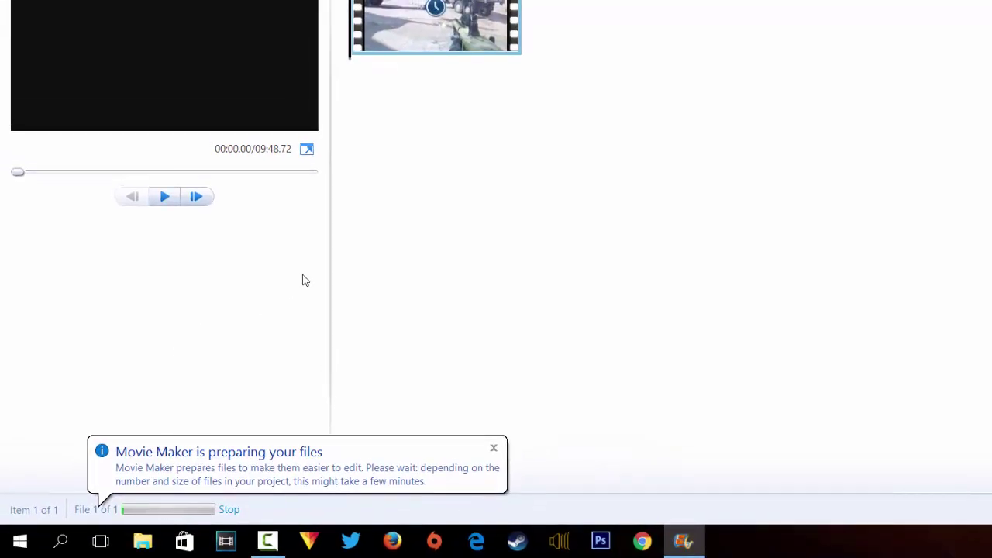
pyautogui.click(494, 449)
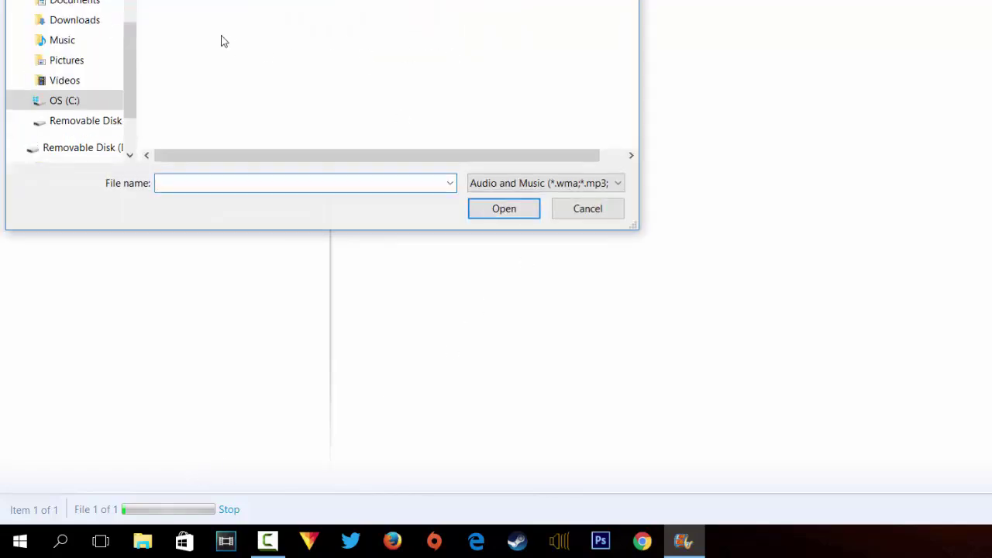
# Add IWAY.mp3 as the background music track beneath the clip
pyautogui.write('IWAY.mp3')
pyautogui.click(528, 213)
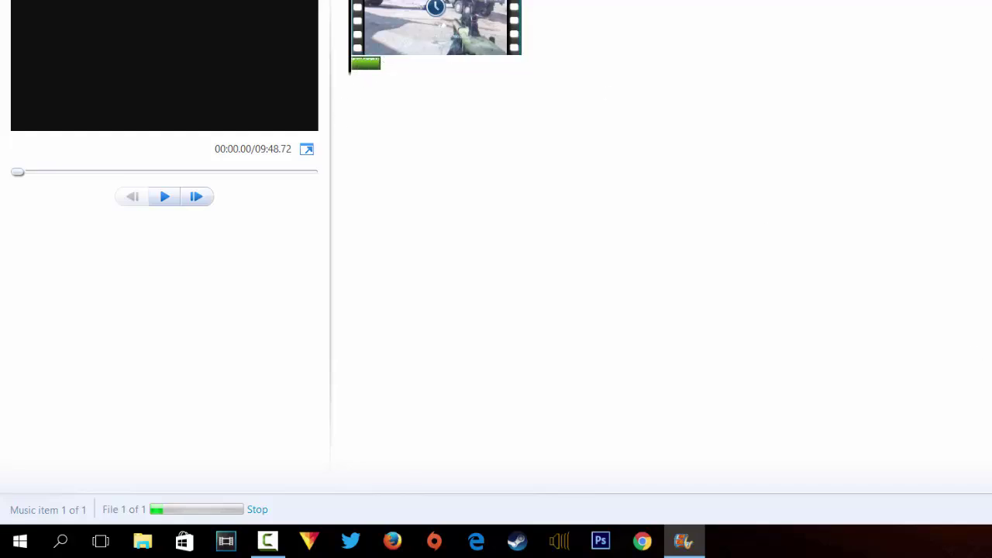
# Zoom the storyboard to show waveforms, select clip and music, and set the playhead ~0.6 s in
pyautogui.moveTo(991, 510); pyautogui.dragTo(991, 517)
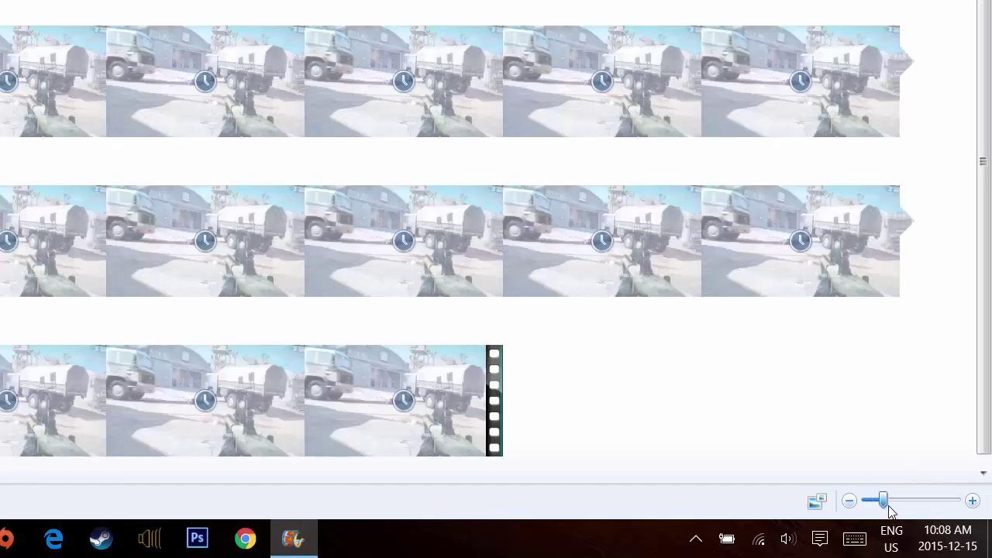
pyautogui.moveTo(890, 511); pyautogui.dragTo(961, 518)
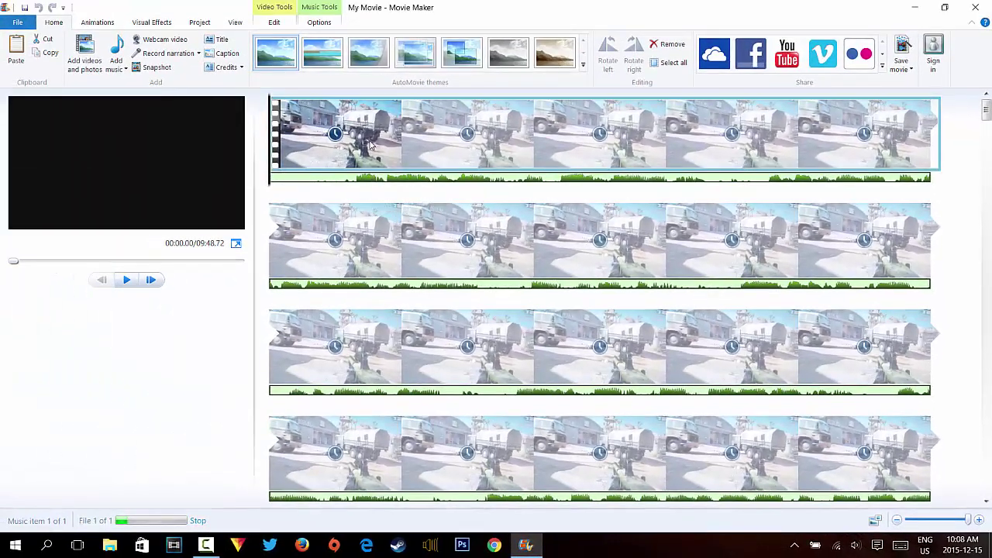
pyautogui.click(369, 143)
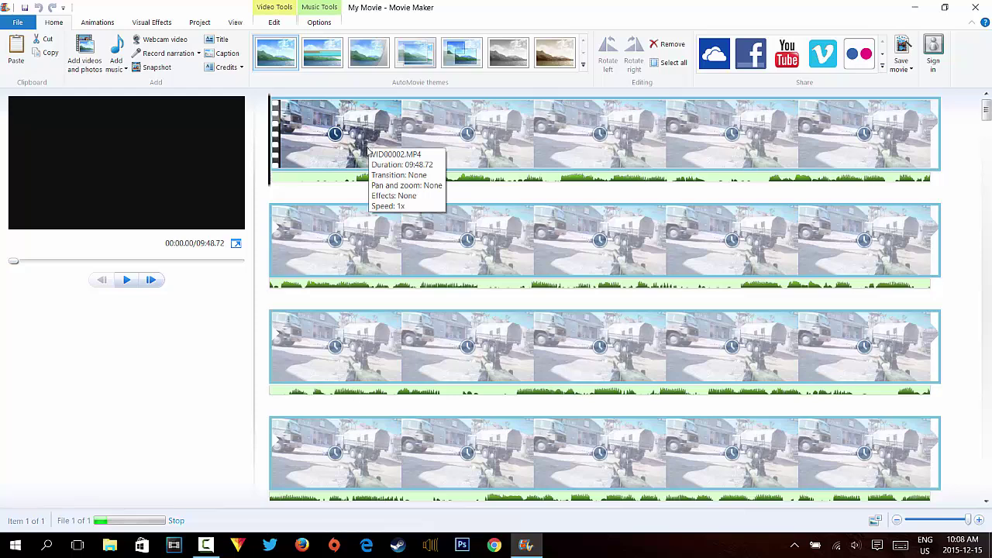
pyautogui.click(362, 181)
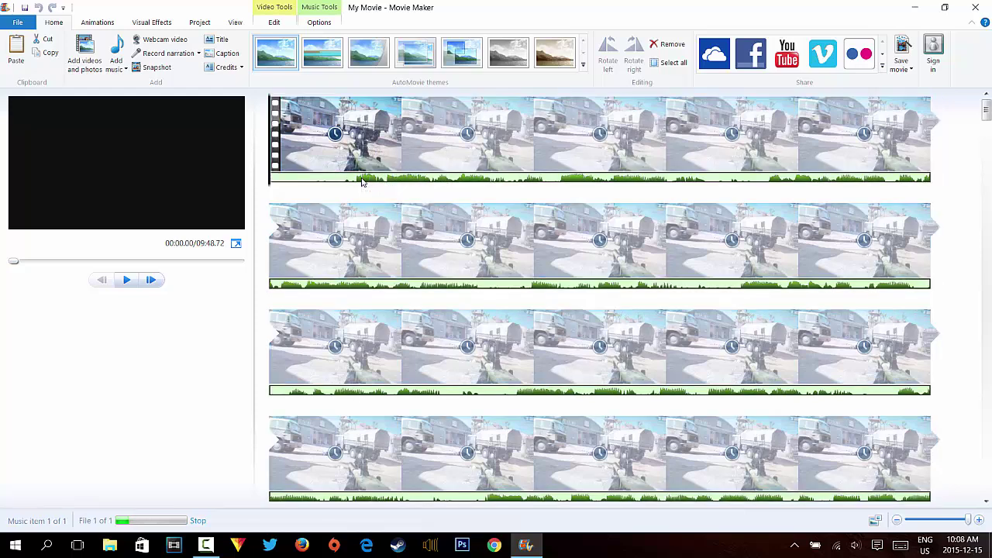
pyautogui.moveTo(270, 169); pyautogui.dragTo(358, 177)
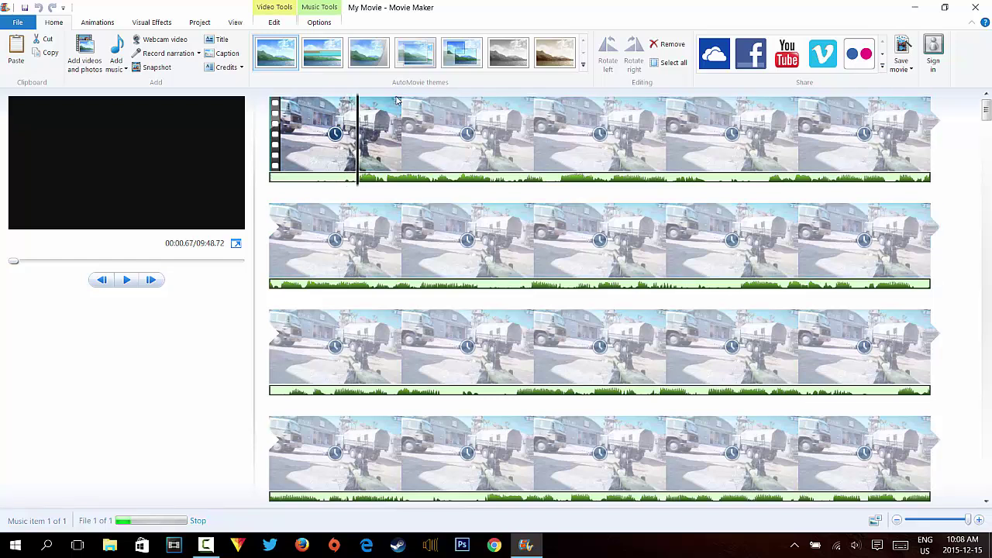
# Split the music at the playhead and remove its opening piece
pyautogui.rightClick(357, 182)
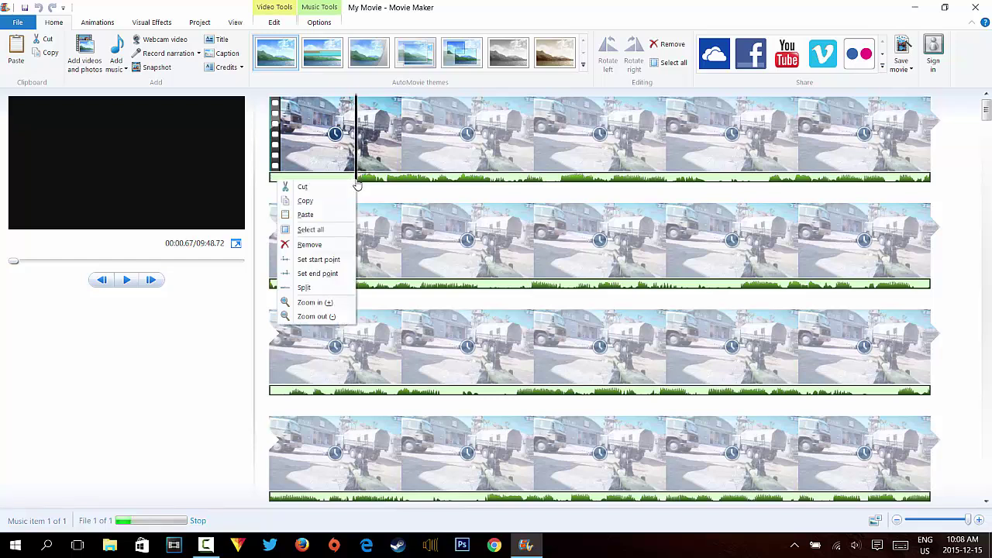
pyautogui.click(305, 291)
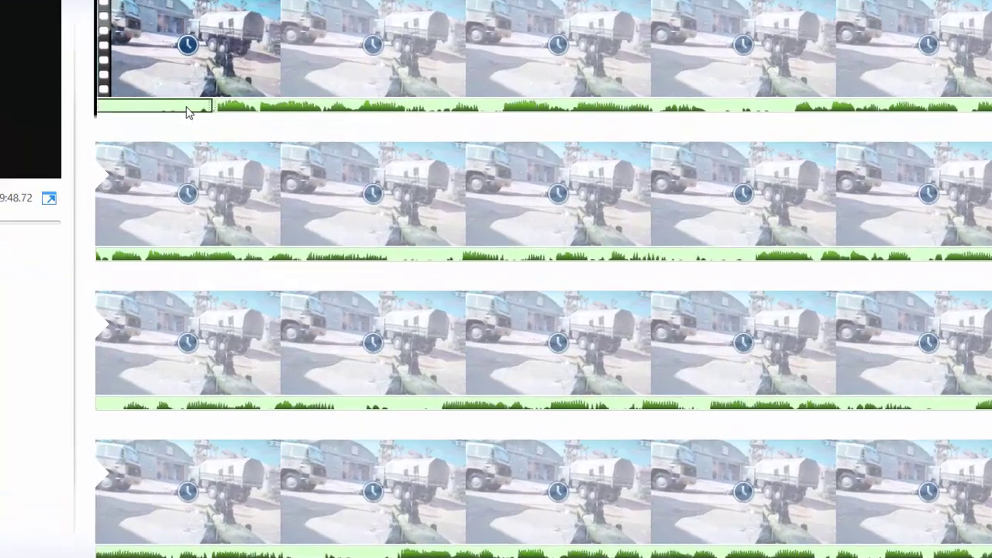
pyautogui.rightClick(341, 181)
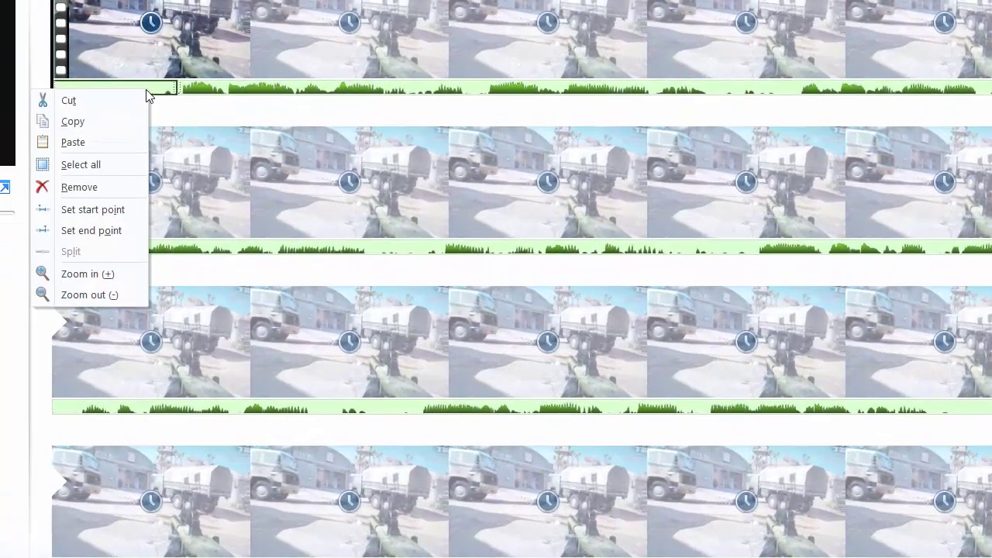
pyautogui.click(80, 191)
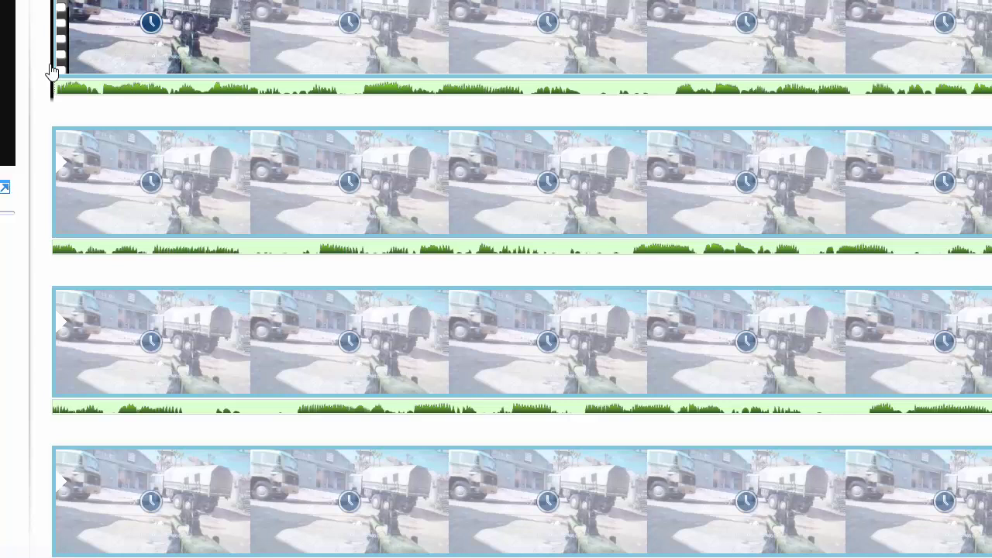
# Reposition the playhead and set the music's start and end points there
pyautogui.moveTo(50, 71); pyautogui.dragTo(341, 105)
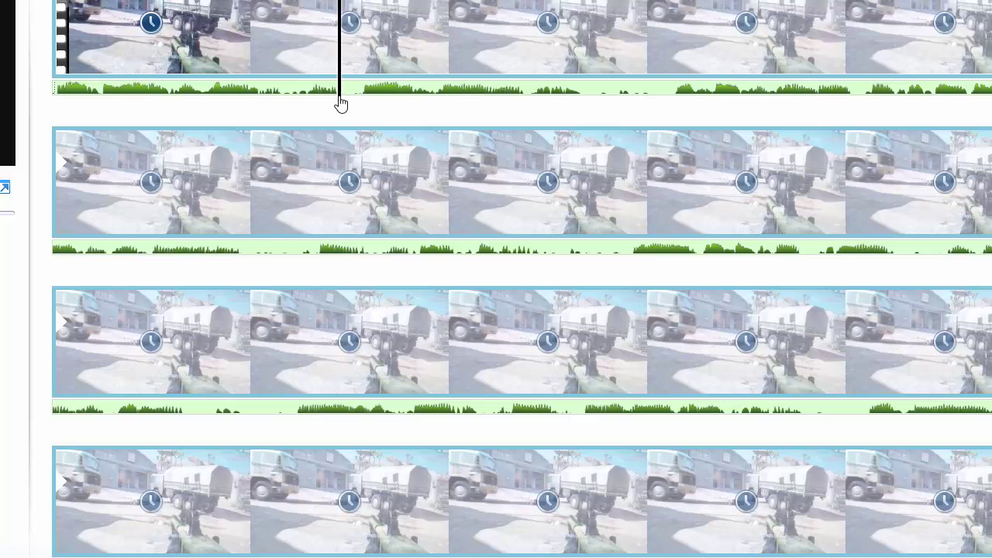
pyautogui.moveTo(341, 105); pyautogui.dragTo(367, 90)
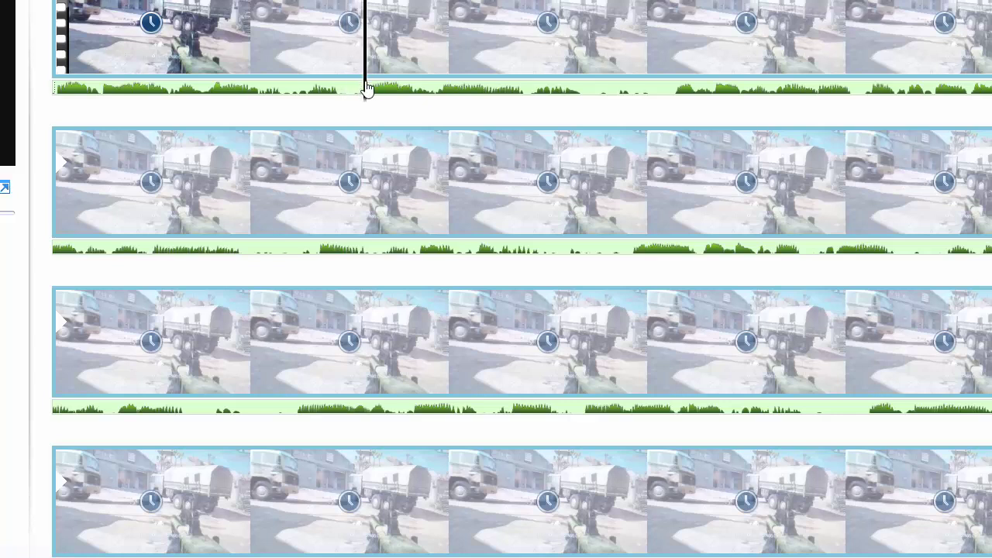
pyautogui.rightClick(367, 89)
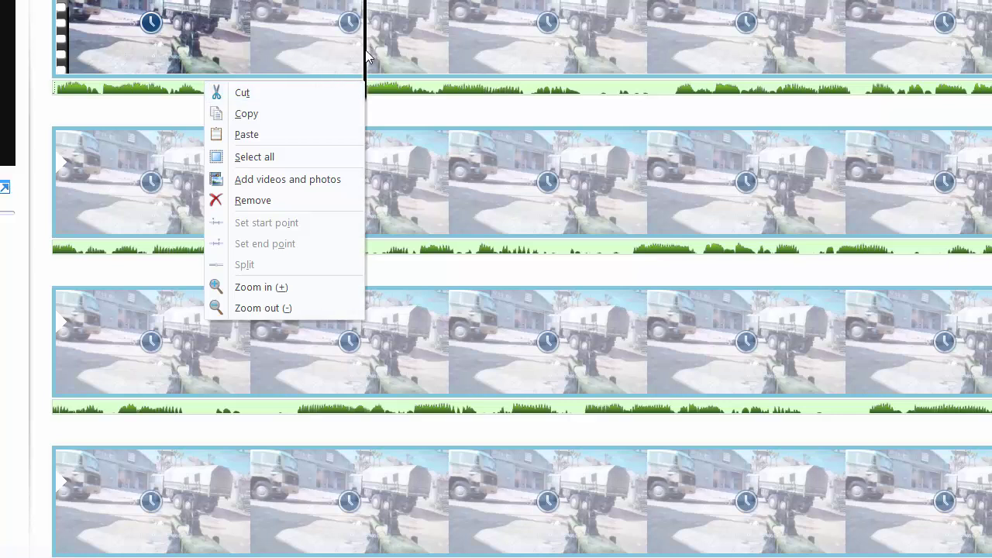
pyautogui.click(367, 56)
pyautogui.moveTo(365, 92); pyautogui.dragTo(363, 96)
pyautogui.rightClick(364, 97)
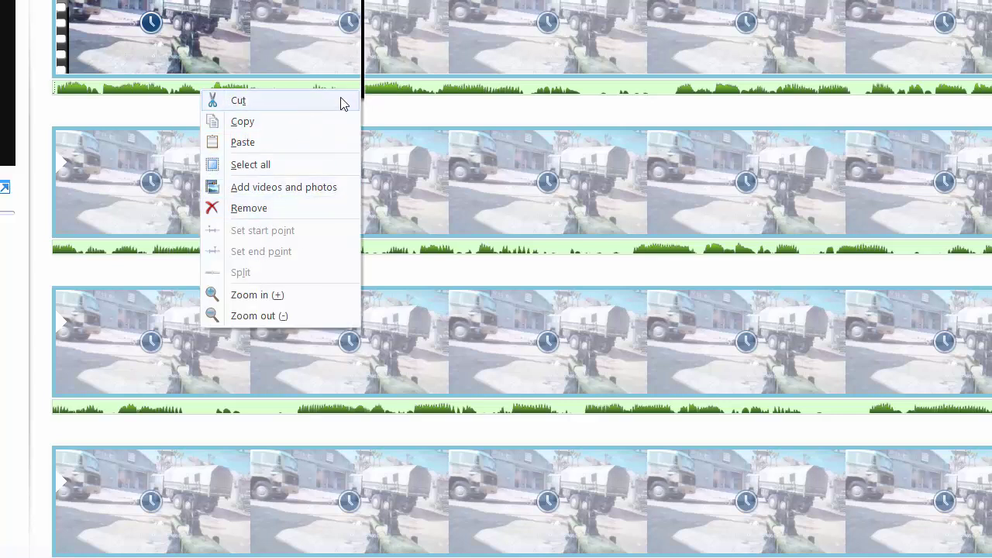
pyautogui.click(341, 101)
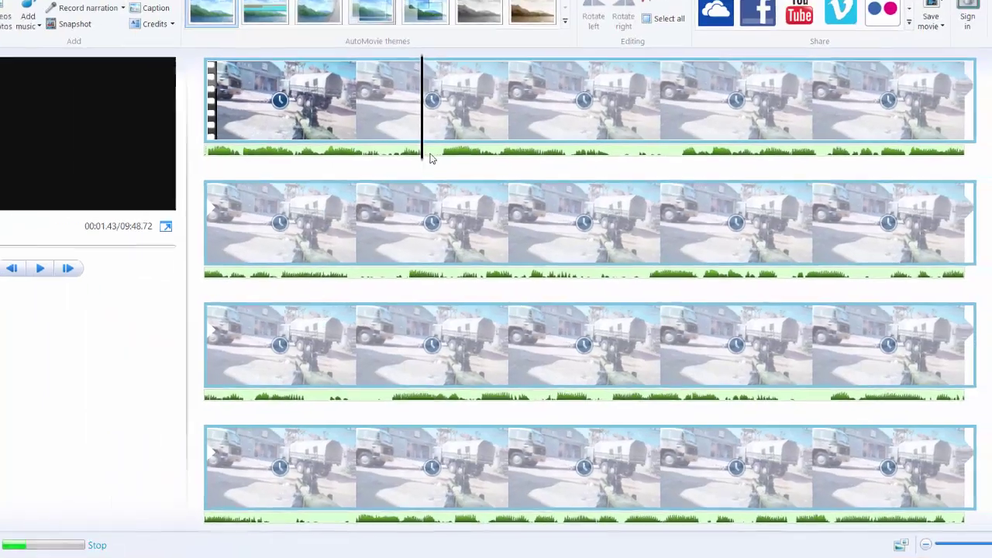
pyautogui.rightClick(434, 160)
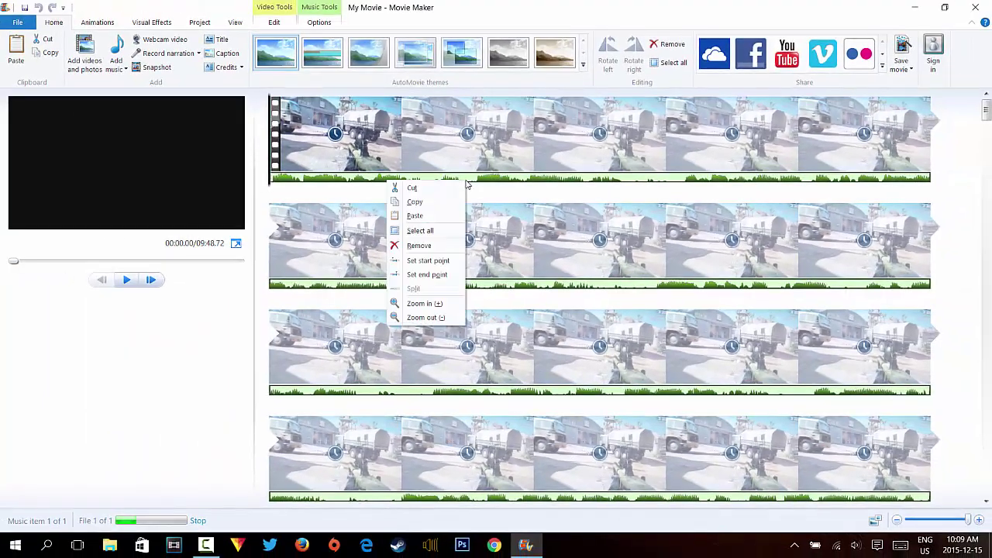
pyautogui.click(434, 265)
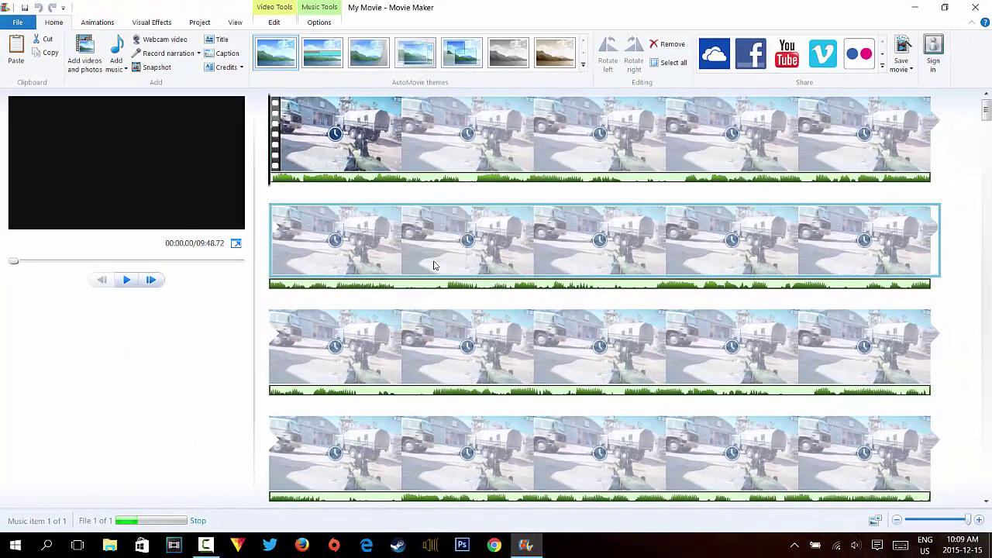
pyautogui.rightClick(468, 179)
pyautogui.click(431, 274)
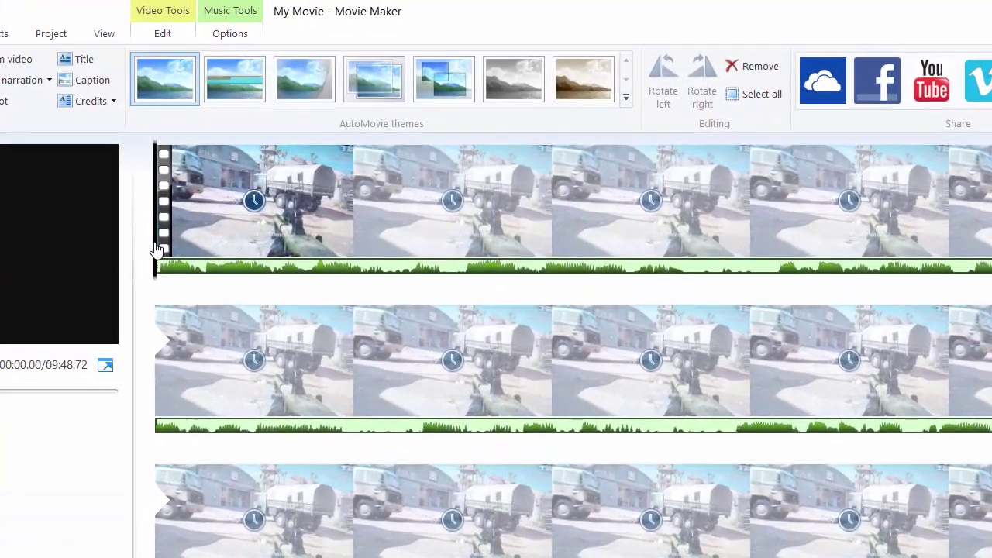
# Put the playhead at 00:01.47 and select the clip portion before it
pyautogui.moveTo(207, 223); pyautogui.dragTo(454, 227)
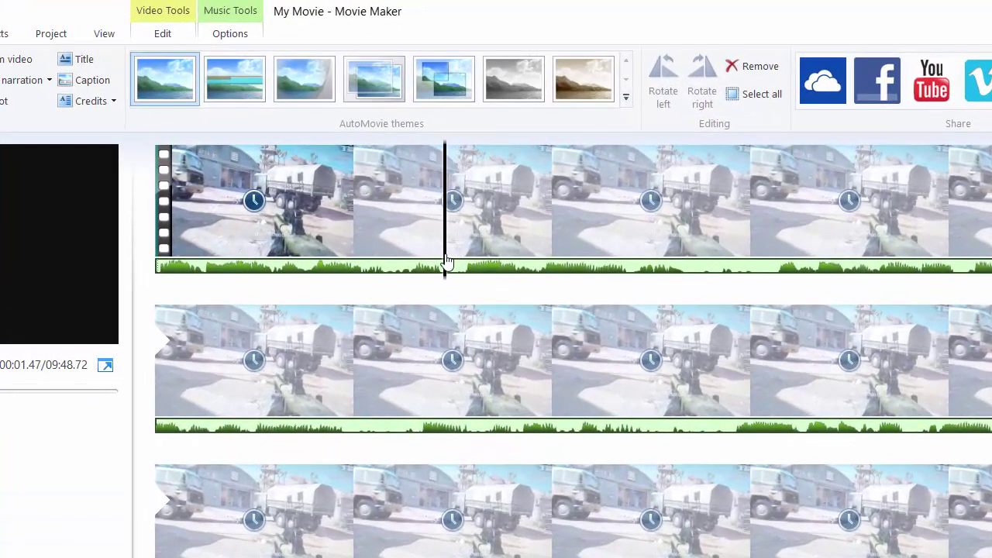
pyautogui.moveTo(444, 265); pyautogui.dragTo(447, 272)
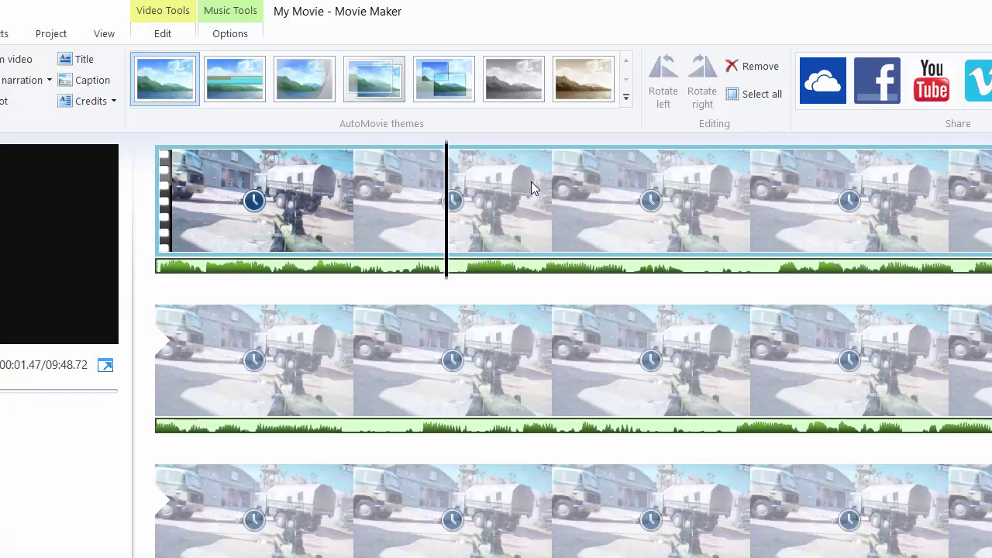
pyautogui.click(213, 167)
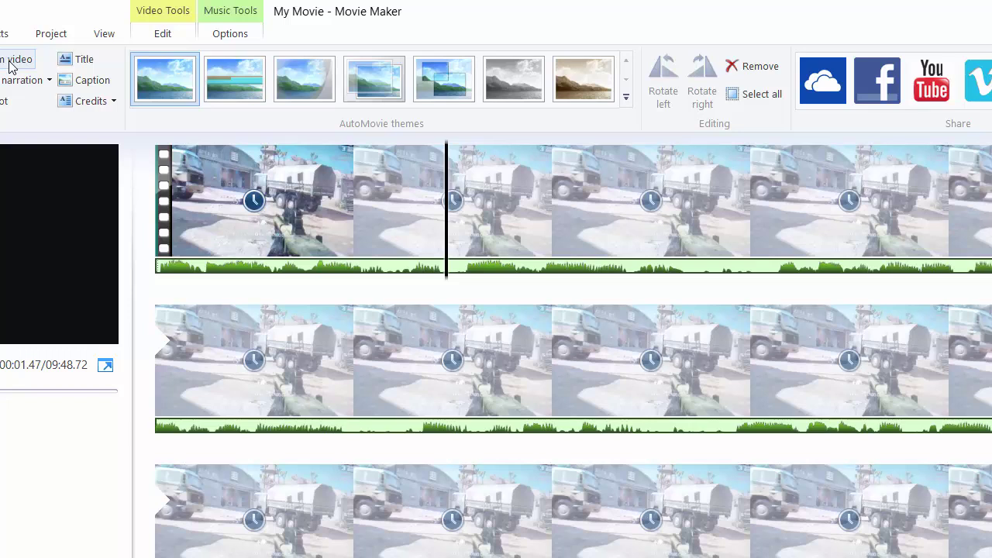
# In the narration Options, set Available webcams to Integrated Webcam
pyautogui.click(49, 81)
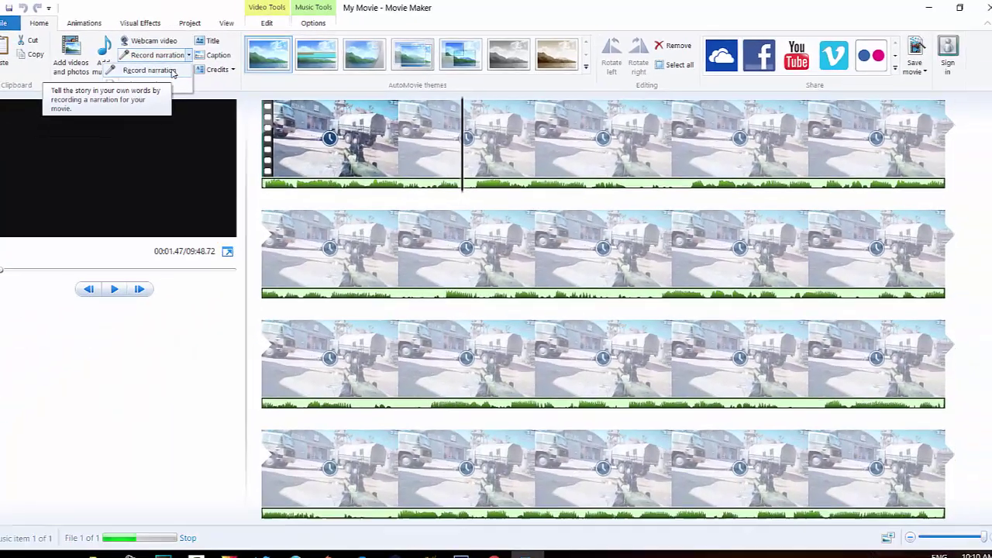
pyautogui.click(172, 76)
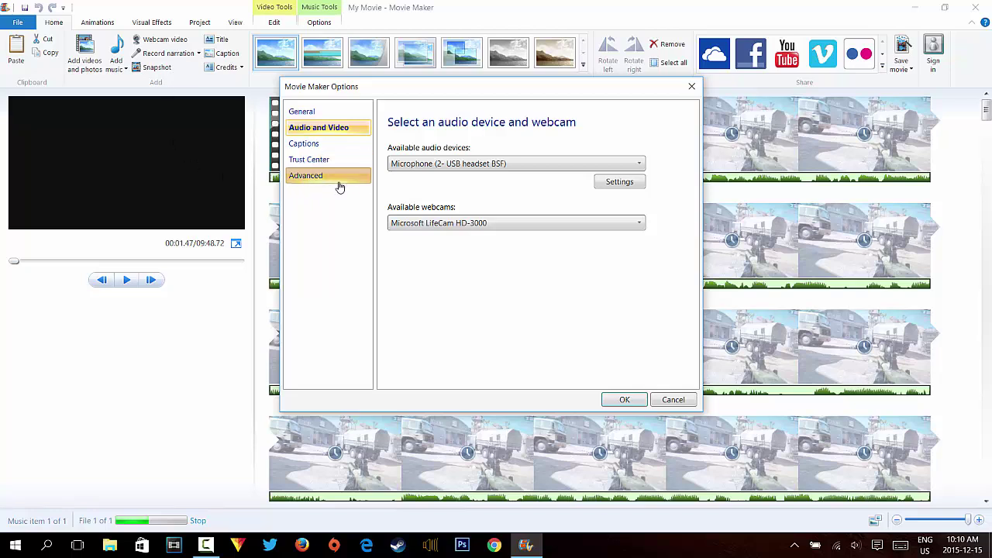
pyautogui.click(467, 223)
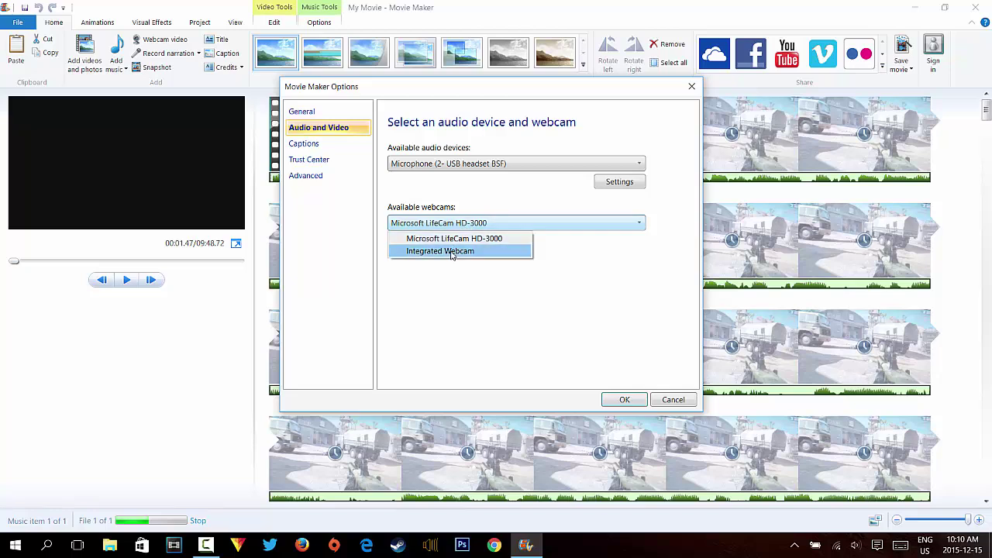
pyautogui.click(452, 251)
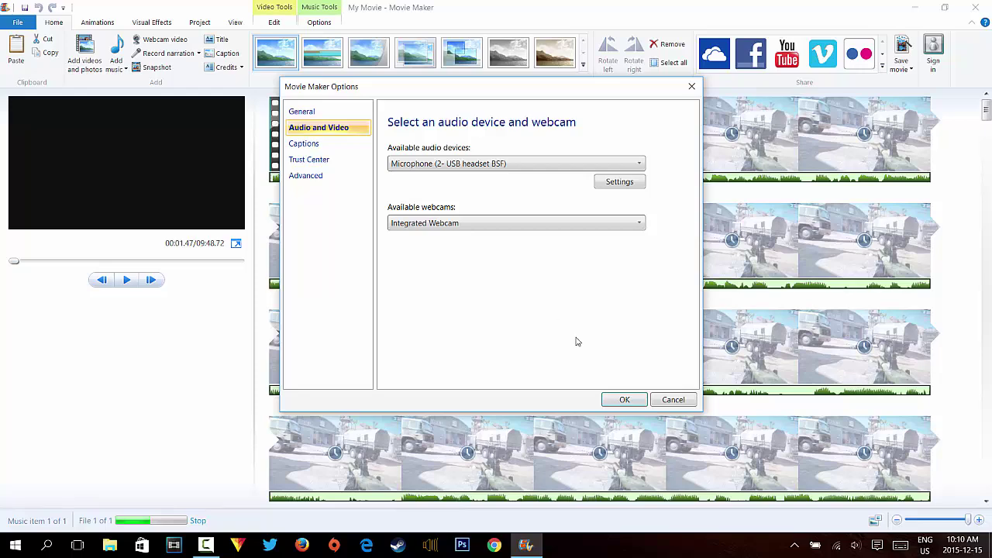
pyautogui.click(624, 400)
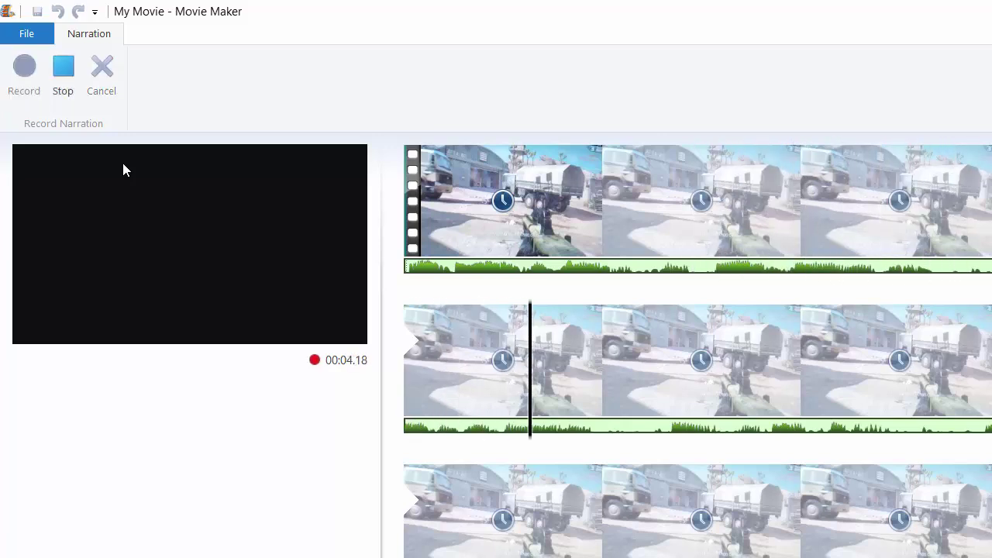
# Stop the narration recording and save it to the Pictures folder
pyautogui.click(66, 68)
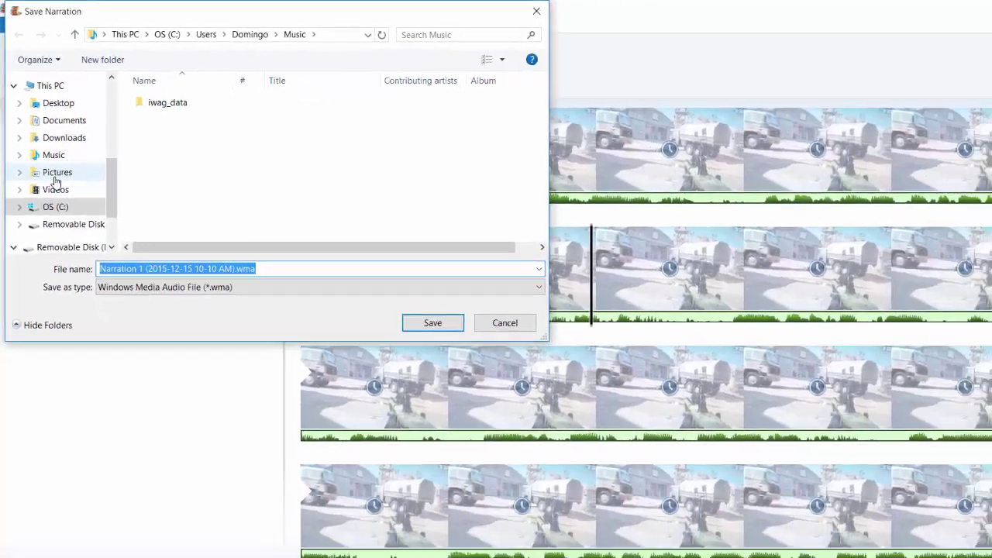
pyautogui.click(68, 213)
pyautogui.click(388, 288)
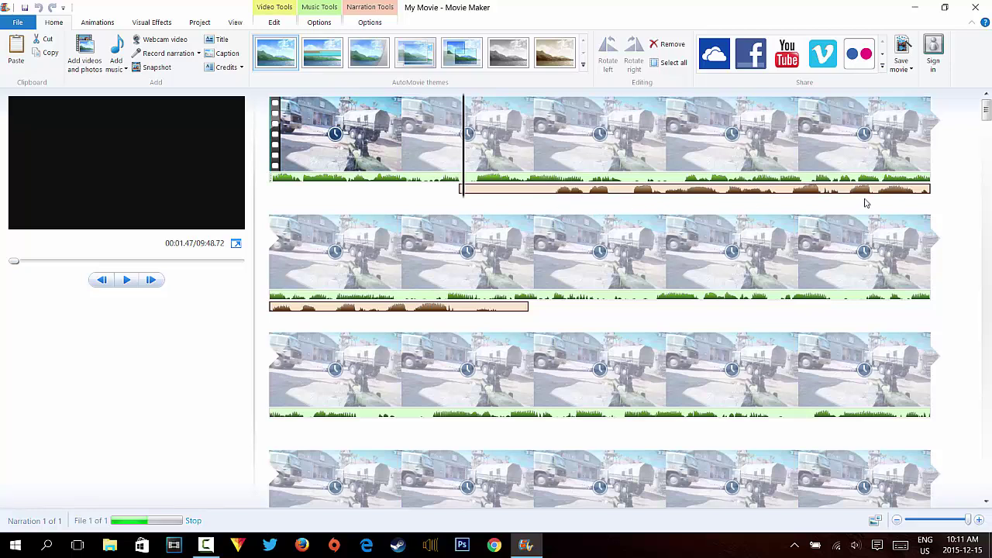
pyautogui.click(454, 155)
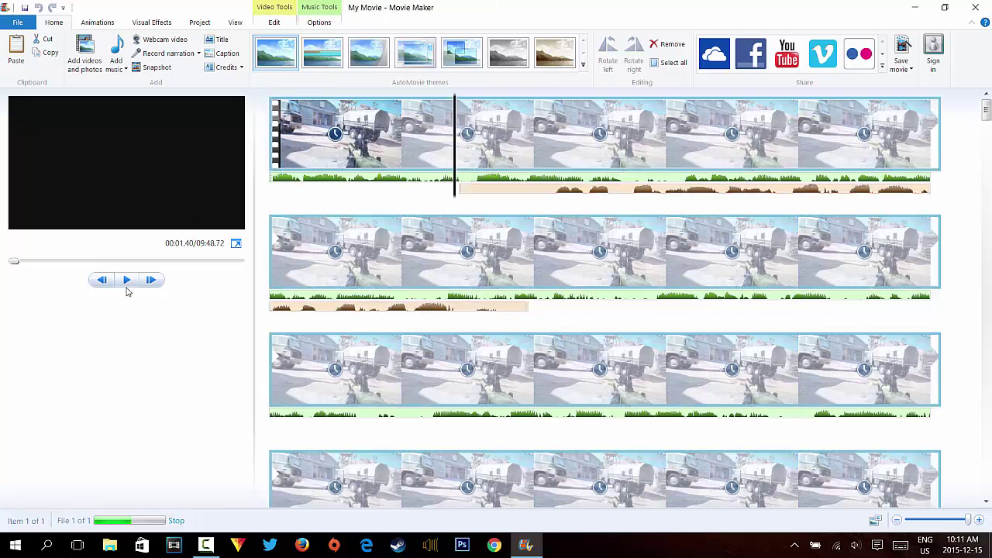
pyautogui.click(126, 279)
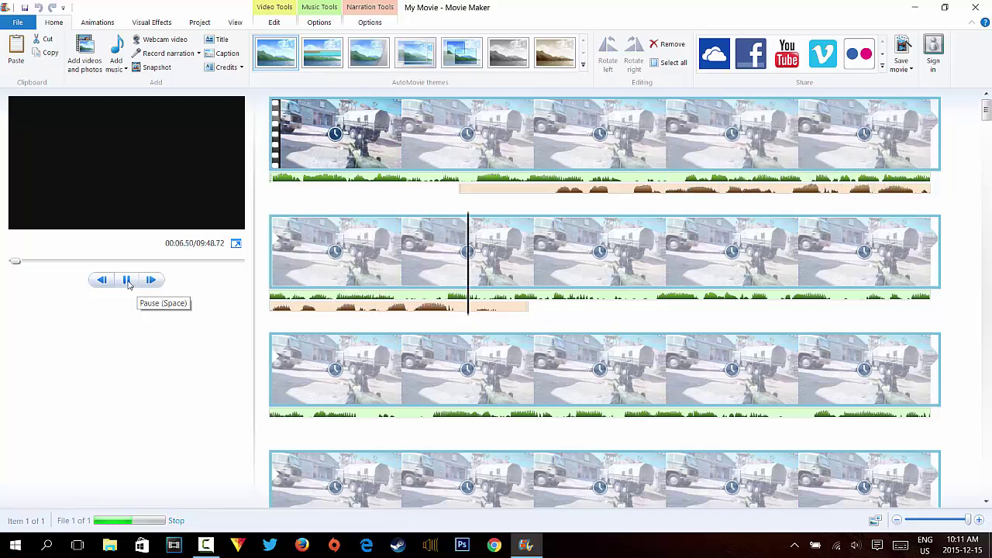
pyautogui.click(127, 280)
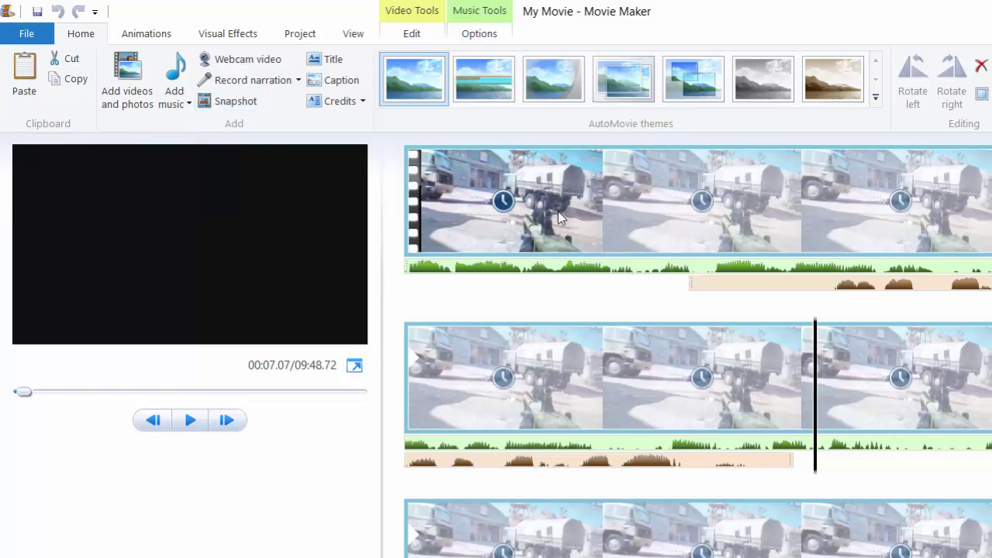
pyautogui.press('Home')
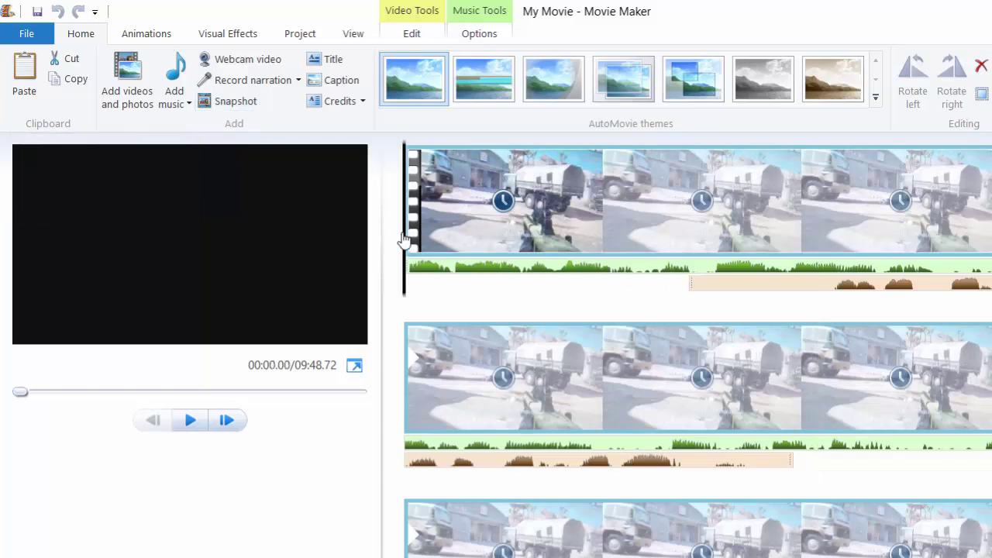
pyautogui.moveTo(404, 241); pyautogui.dragTo(587, 249)
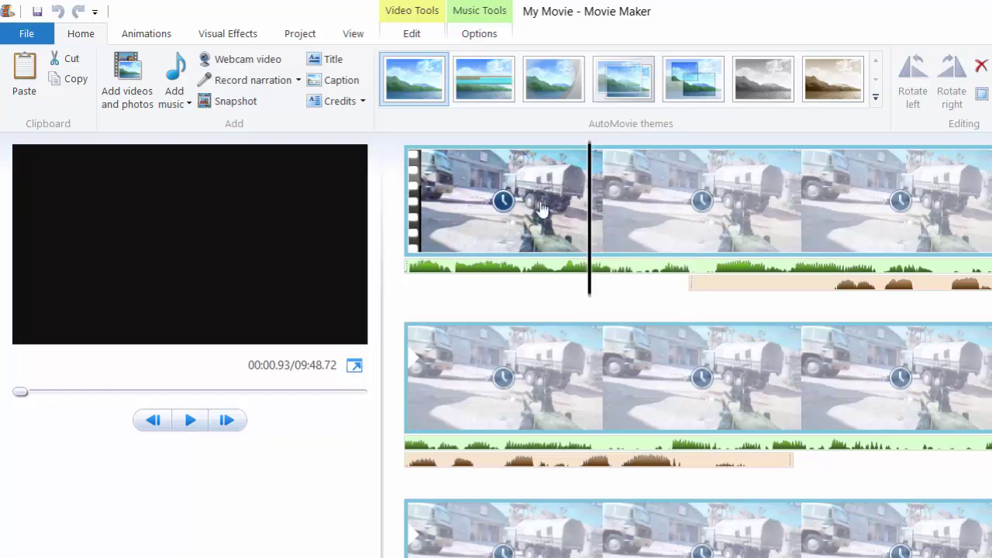
pyautogui.click(391, 158)
pyautogui.click(329, 60)
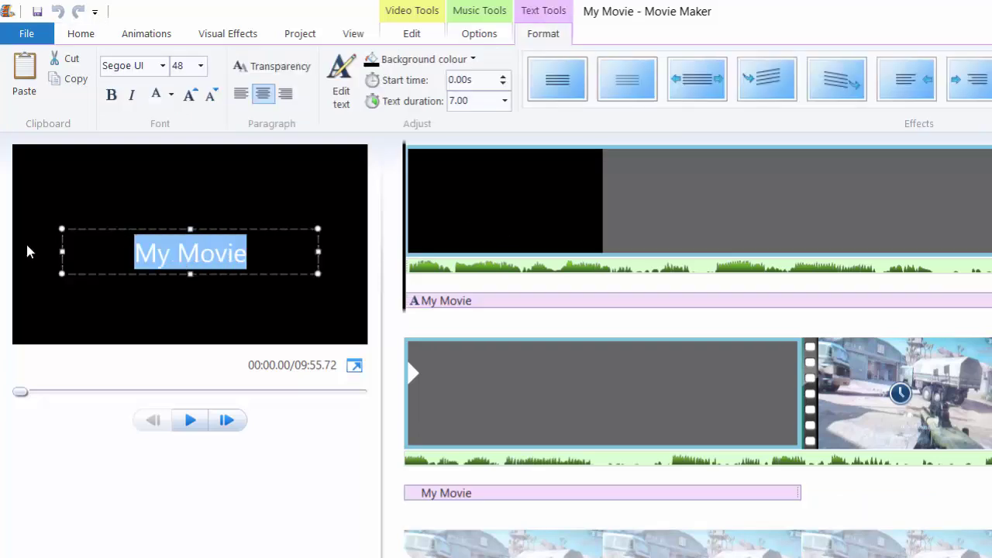
# Type 'Call of Duty Ghost' as the opening title text
pyautogui.write('Call od')
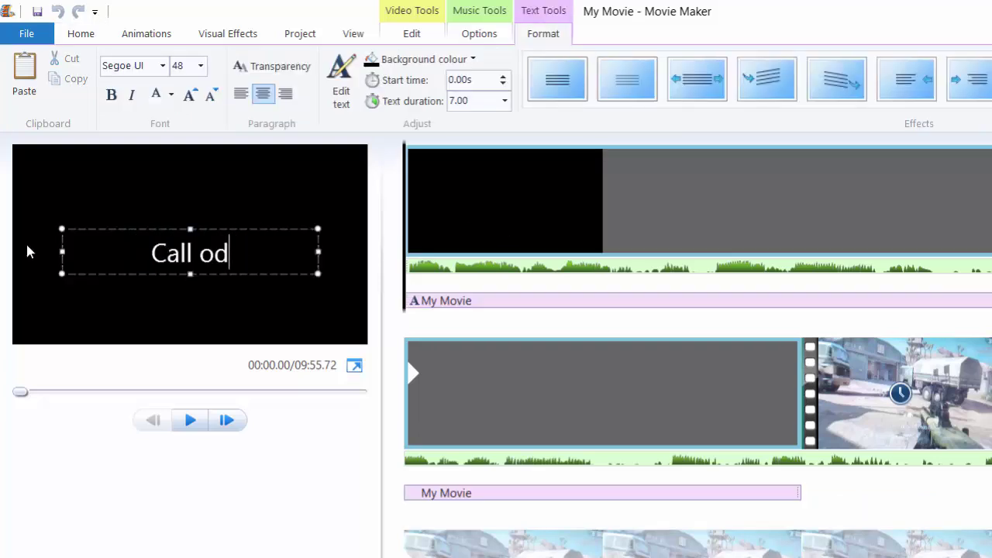
pyautogui.press('BackSpace')
pyautogui.write('f Duty Ch')
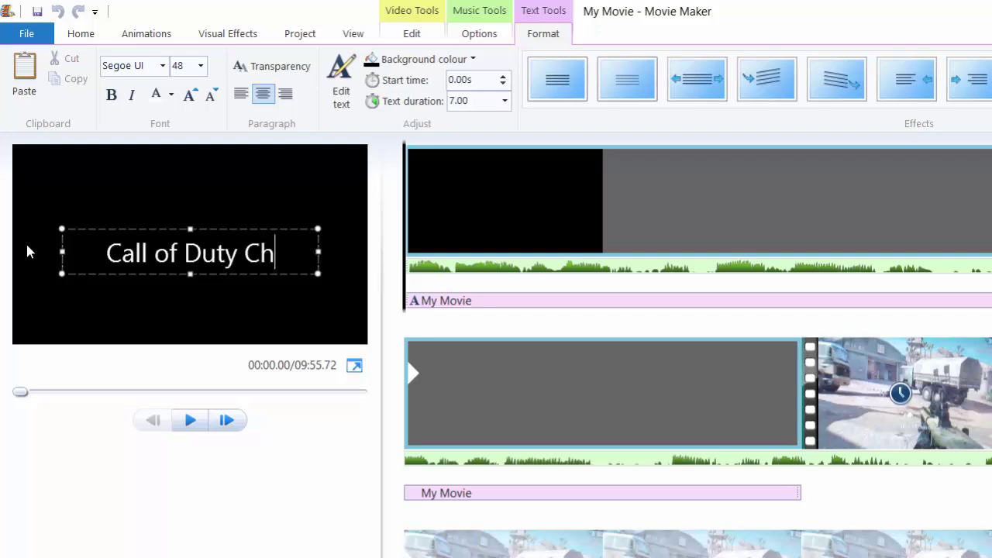
pyautogui.press('BackSpace')
pyautogui.press('BackSpace')
pyautogui.write('Ghost')
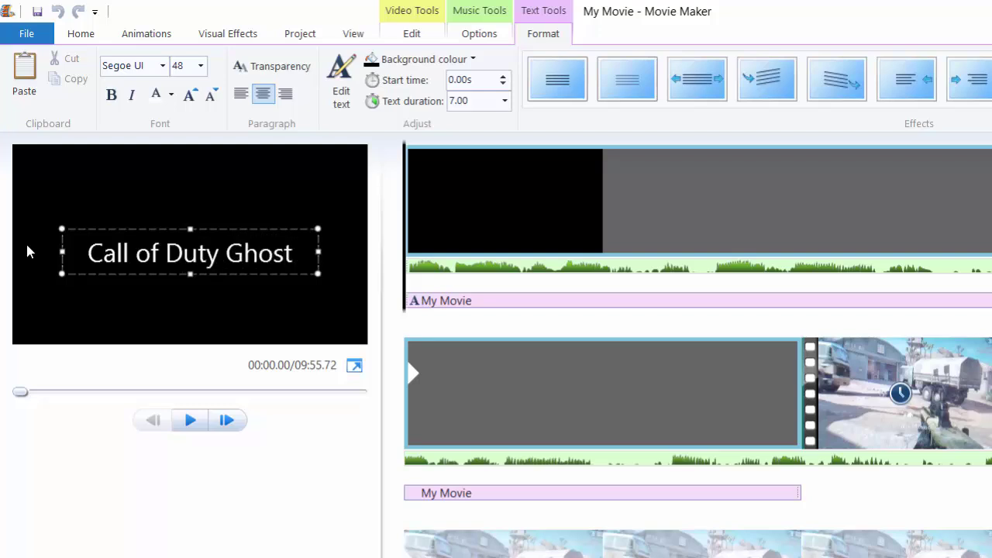
pyautogui.press('Return')
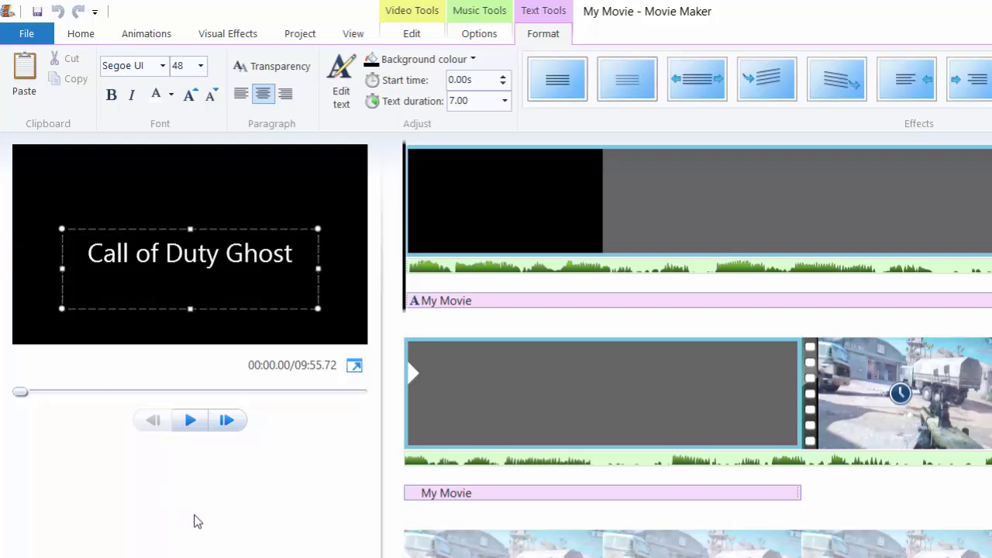
pyautogui.click(255, 163)
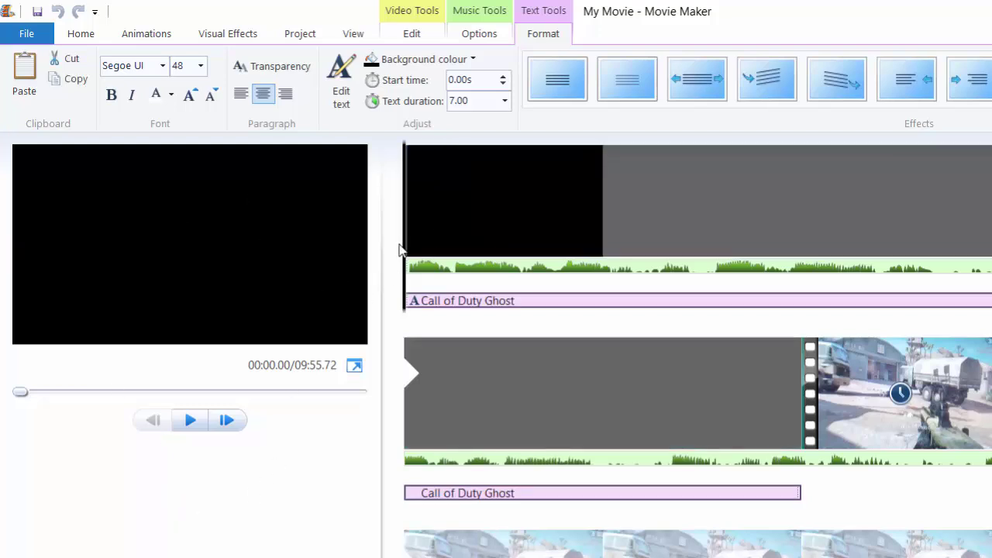
# Give the title an animation effect and scrub through it to preview
pyautogui.moveTo(399, 250); pyautogui.dragTo(960, 266)
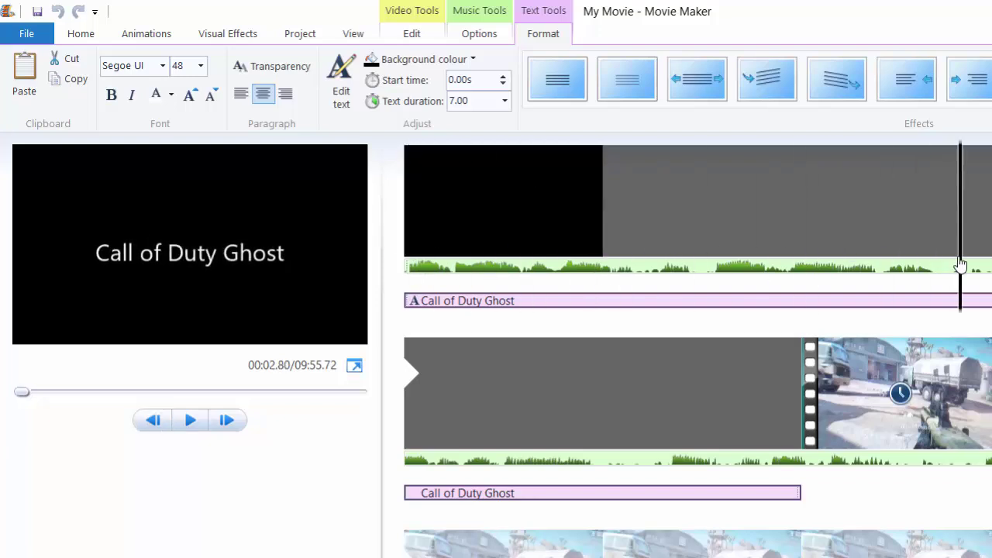
pyautogui.click(752, 81)
pyautogui.moveTo(945, 221); pyautogui.dragTo(376, 215)
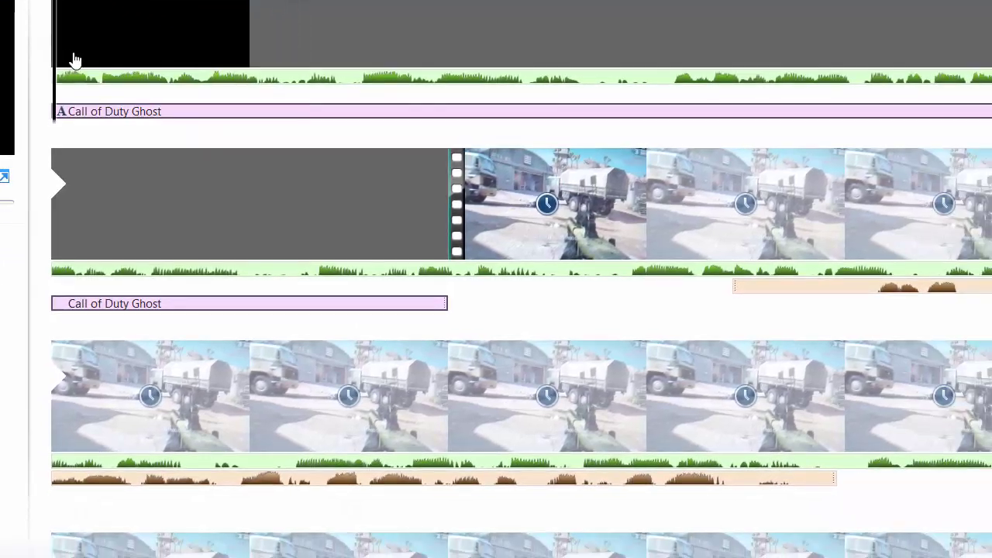
pyautogui.moveTo(75, 60); pyautogui.dragTo(271, 60)
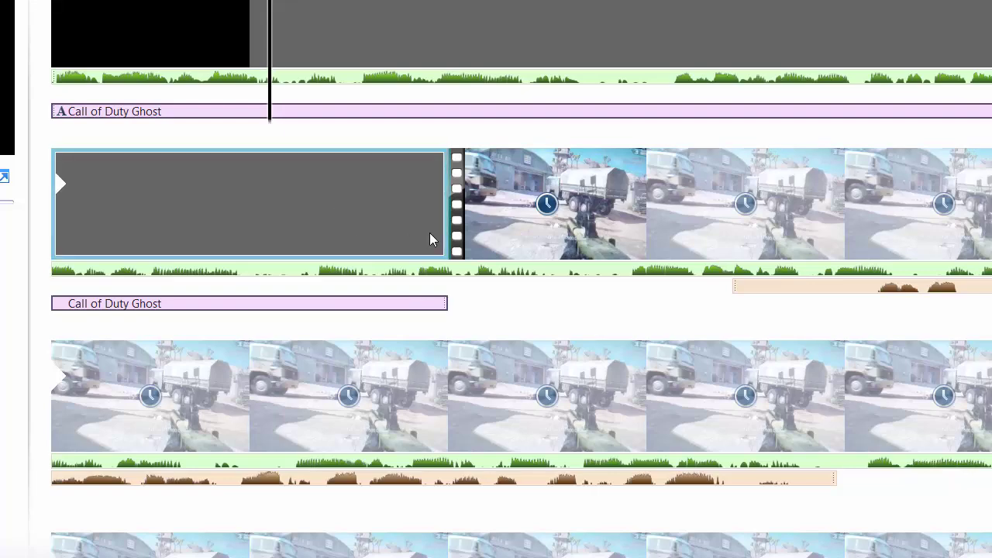
pyautogui.click(475, 208)
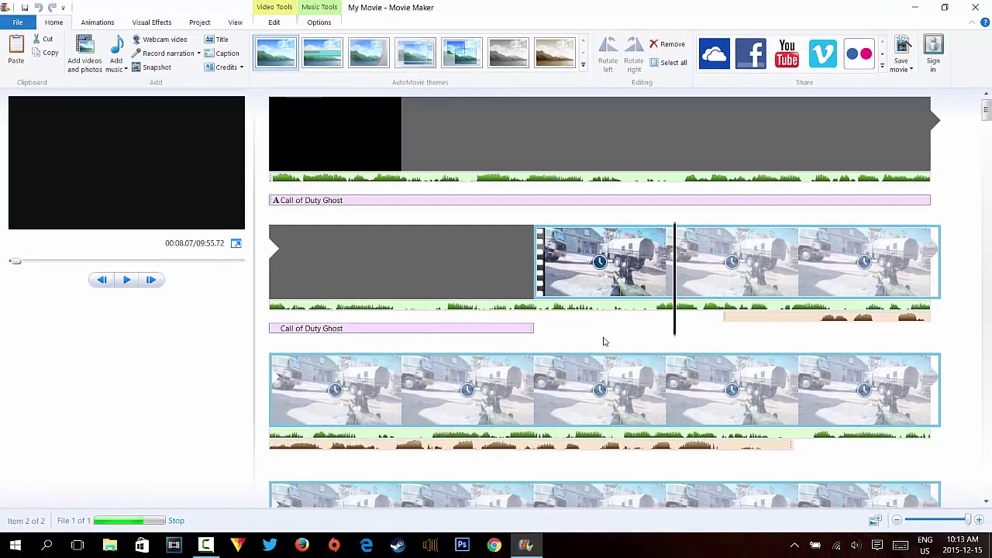
pyautogui.moveTo(985, 113)
pyautogui.mouseDown()
pyautogui.moveTo(985, 485)
pyautogui.moveTo(979, 108)
pyautogui.mouseUp()
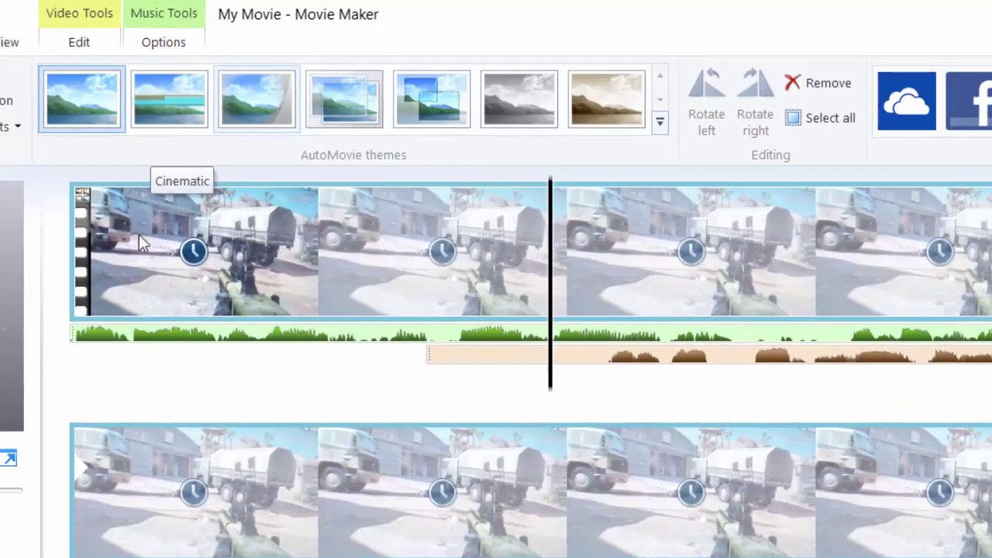
# Apply the Cinematic AutoMovie theme and scrub through the movie to preview it
pyautogui.click(274, 99)
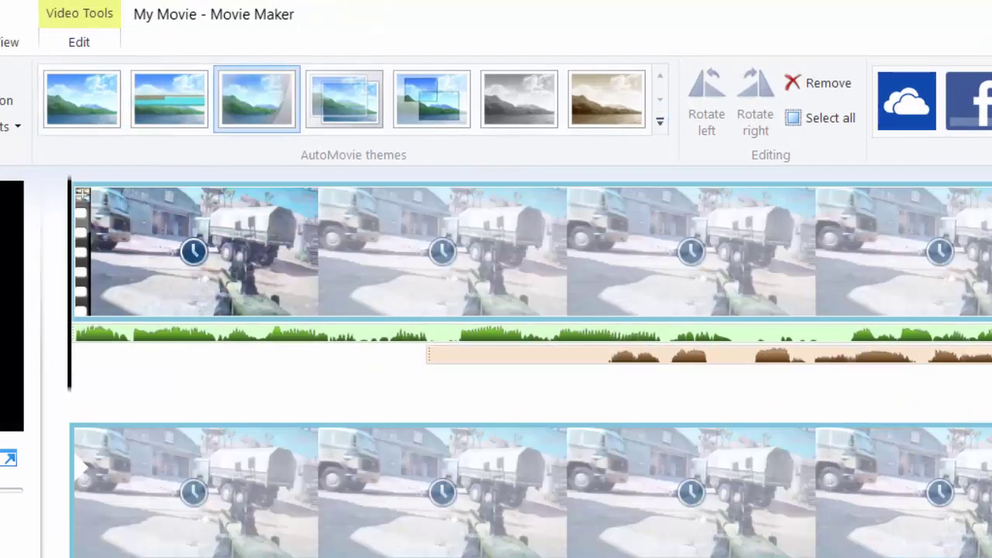
pyautogui.click(128, 324)
pyautogui.click(301, 323)
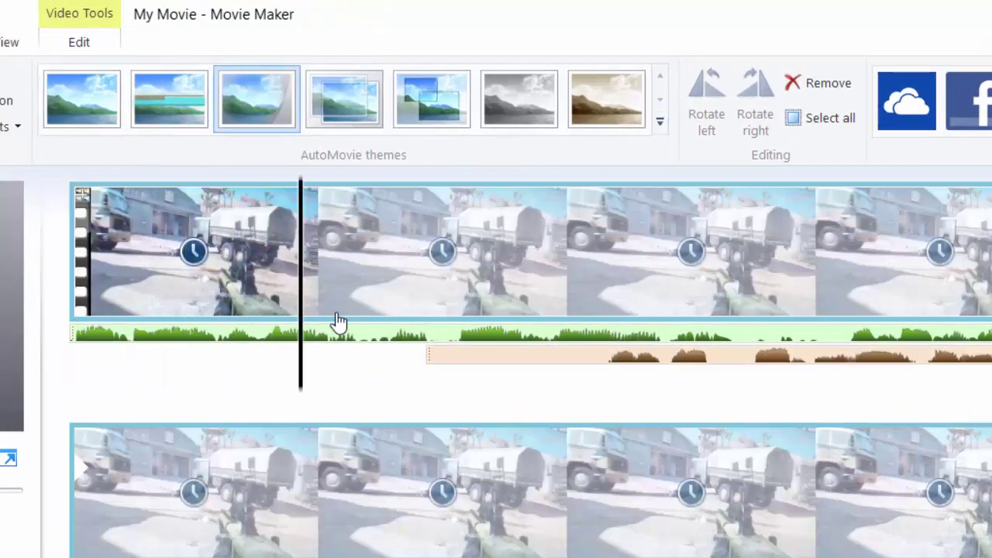
pyautogui.moveTo(338, 322); pyautogui.dragTo(988, 364)
pyautogui.moveTo(852, 328); pyautogui.dragTo(318, 284)
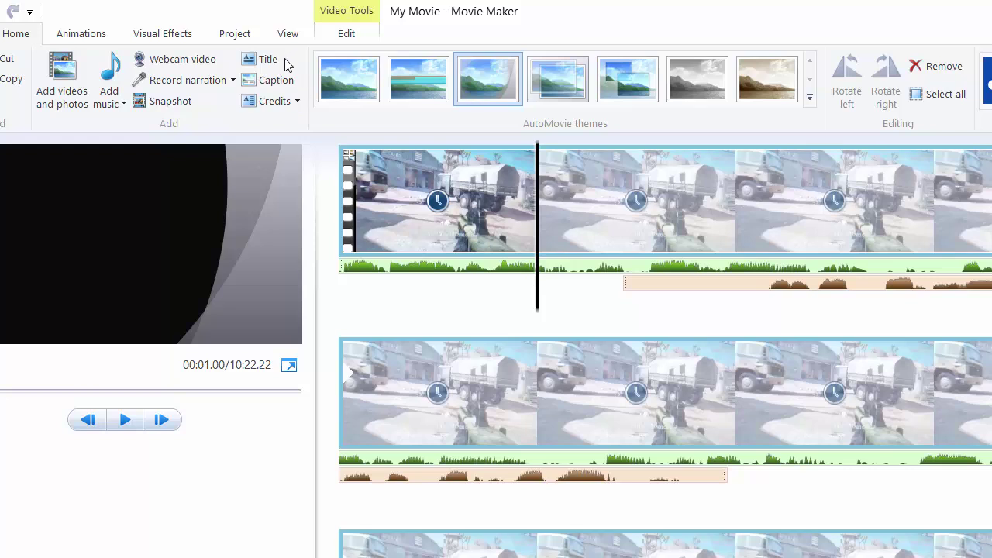
# Add a caption reading 'Shooting n00bs' at the current playback position
pyautogui.click(273, 81)
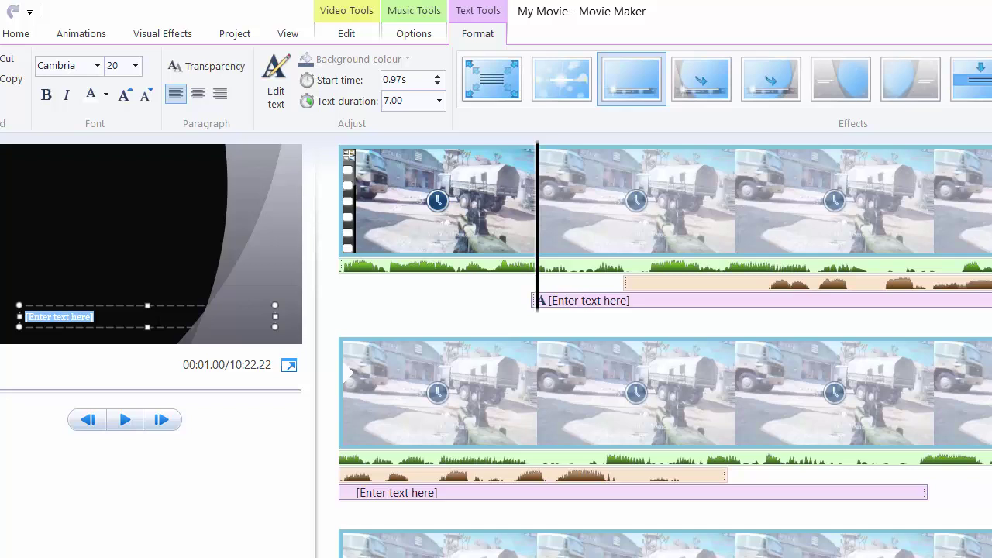
pyautogui.write('Shooting n0')
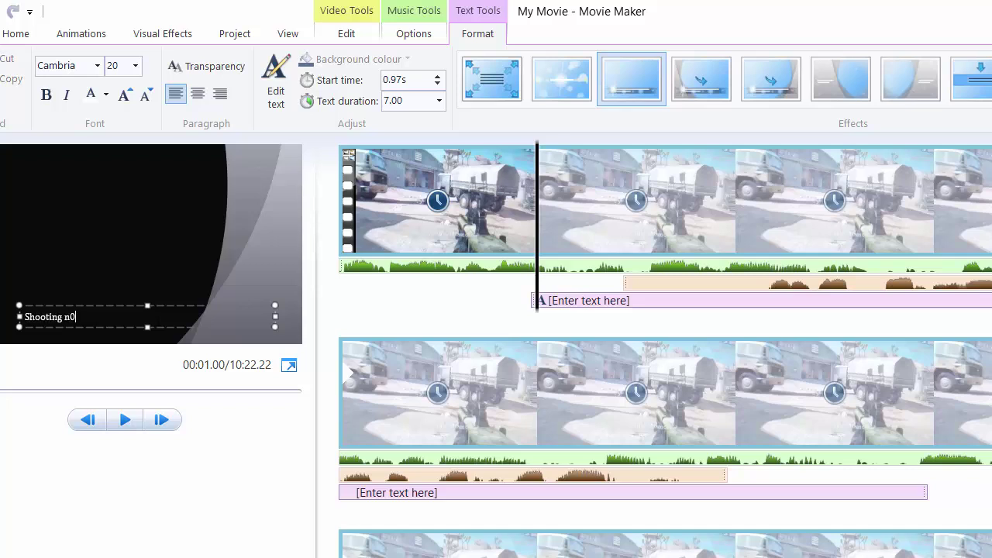
pyautogui.write('0bs')
pyautogui.press('Return')
pyautogui.click(109, 514)
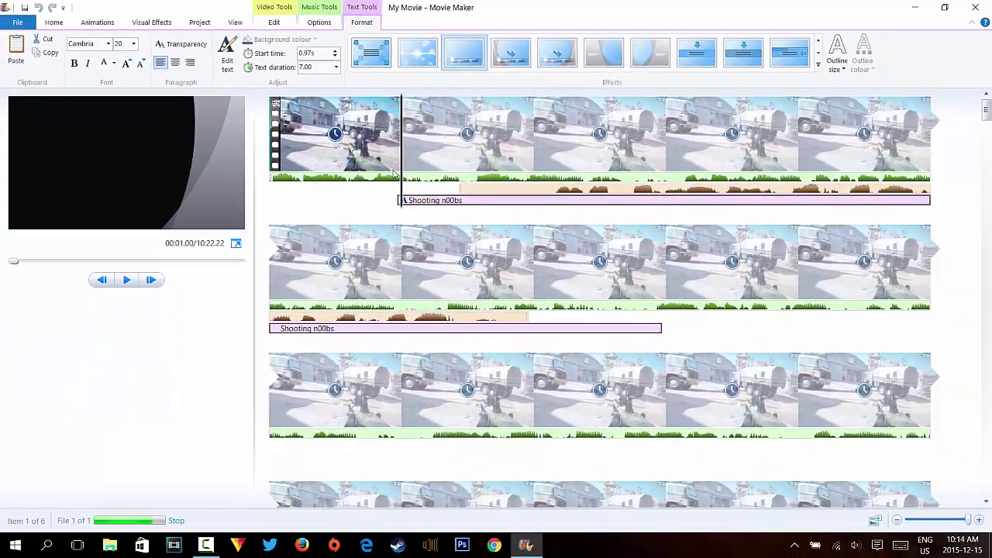
# Set the caption's text duration to 25.00 seconds and preview it along the timeline
pyautogui.moveTo(524, 159); pyautogui.dragTo(669, 205)
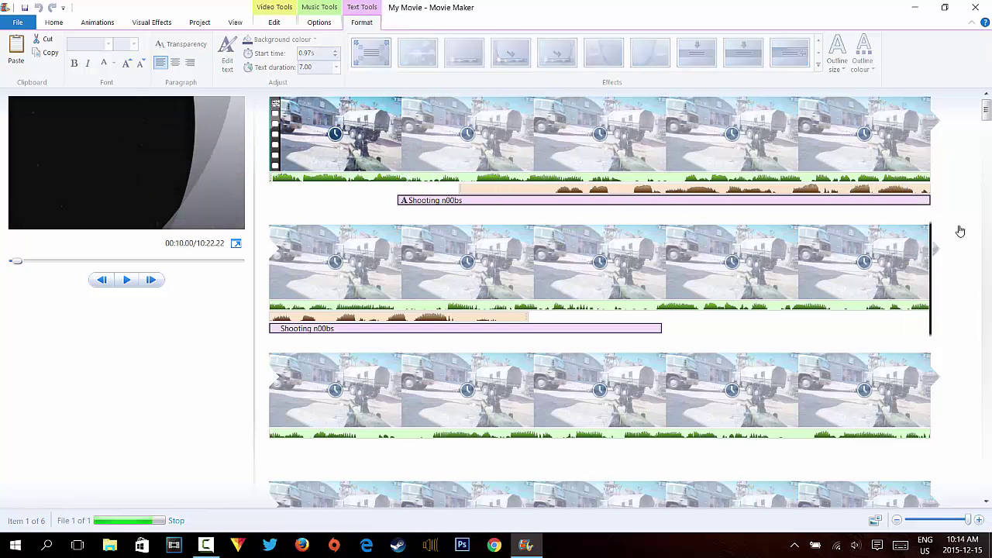
pyautogui.moveTo(465, 163); pyautogui.dragTo(436, 159)
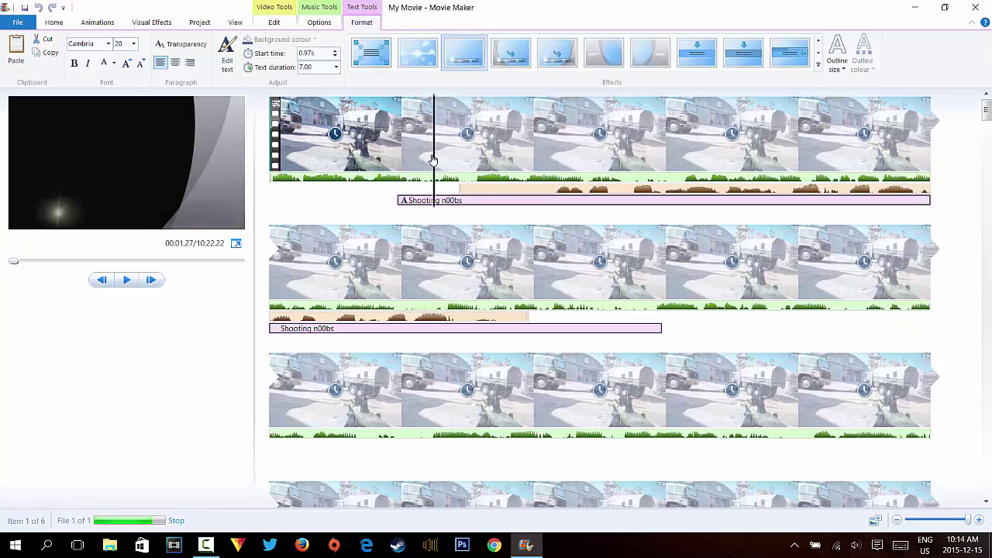
pyautogui.click(335, 70)
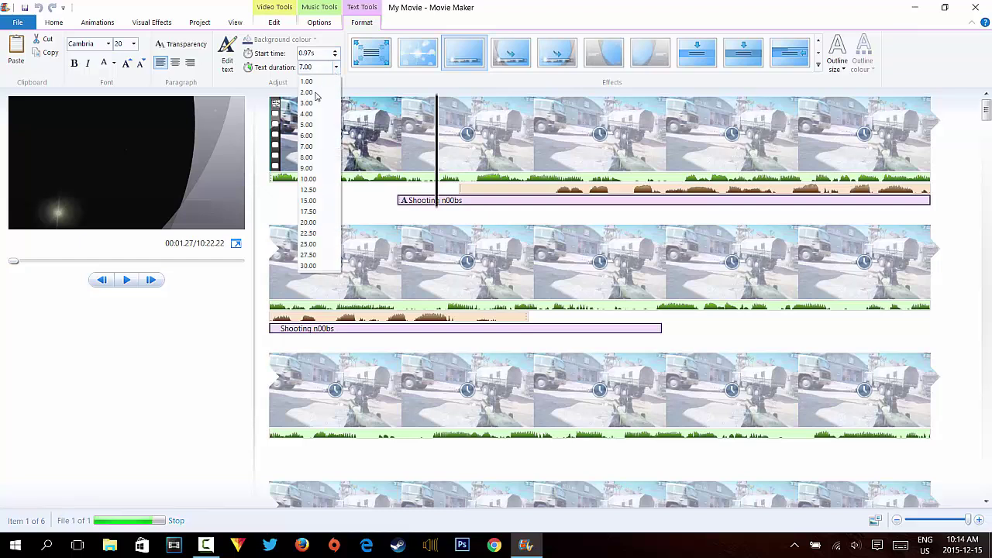
pyautogui.click(315, 82)
pyautogui.click(335, 69)
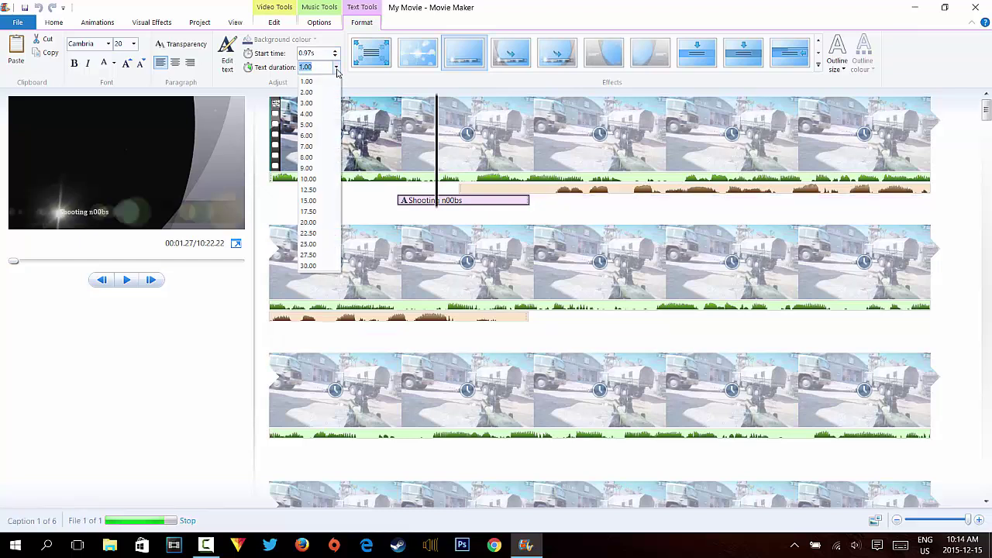
pyautogui.click(312, 246)
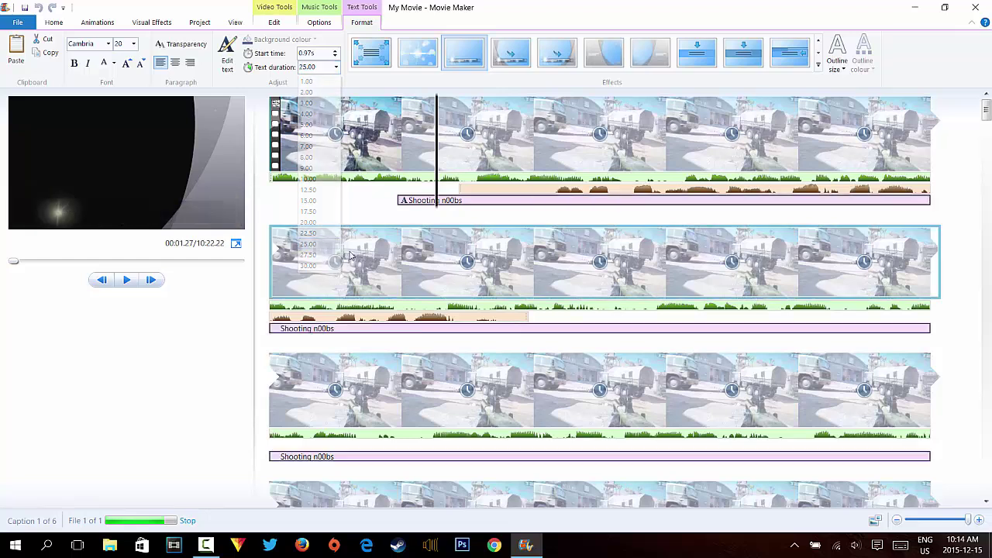
pyautogui.moveTo(553, 203); pyautogui.dragTo(498, 220)
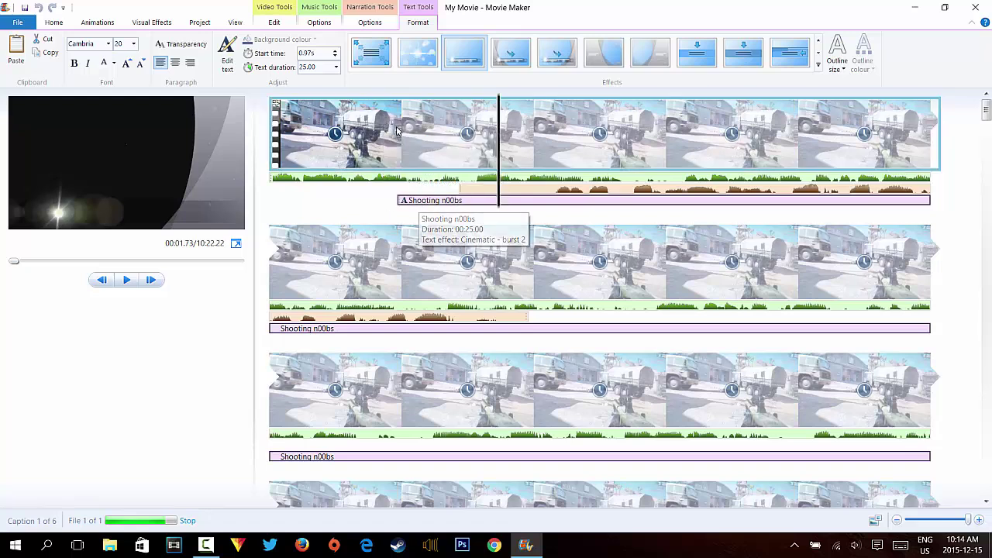
# Look over the Animations options, scrub past the caption, and display the Visual Effects gallery
pyautogui.click(60, 23)
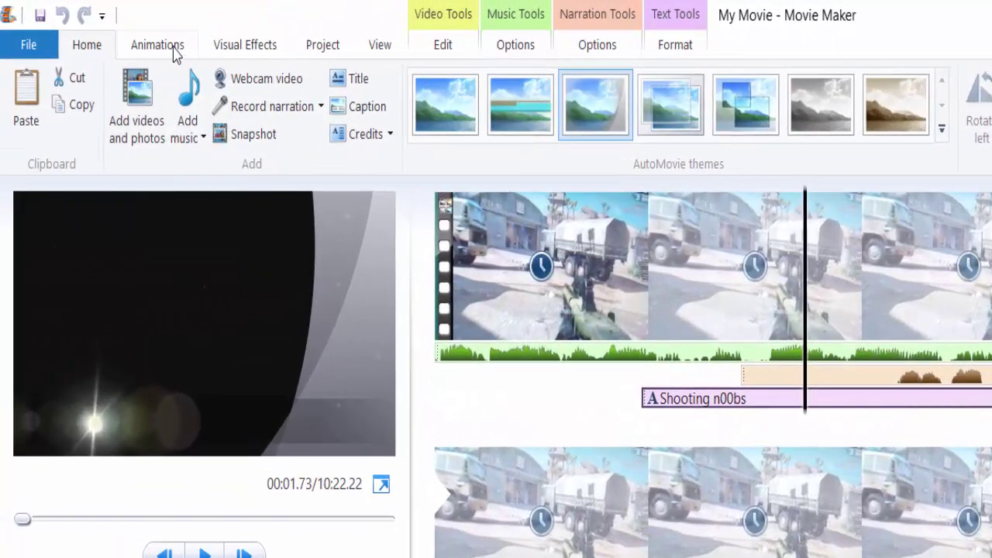
pyautogui.click(173, 48)
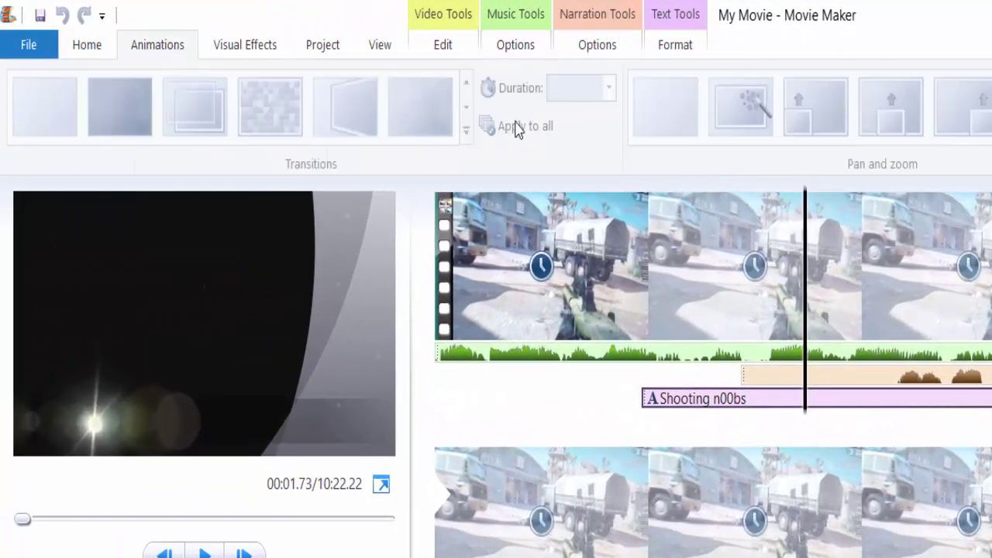
pyautogui.click(632, 273)
pyautogui.moveTo(438, 324); pyautogui.dragTo(511, 333)
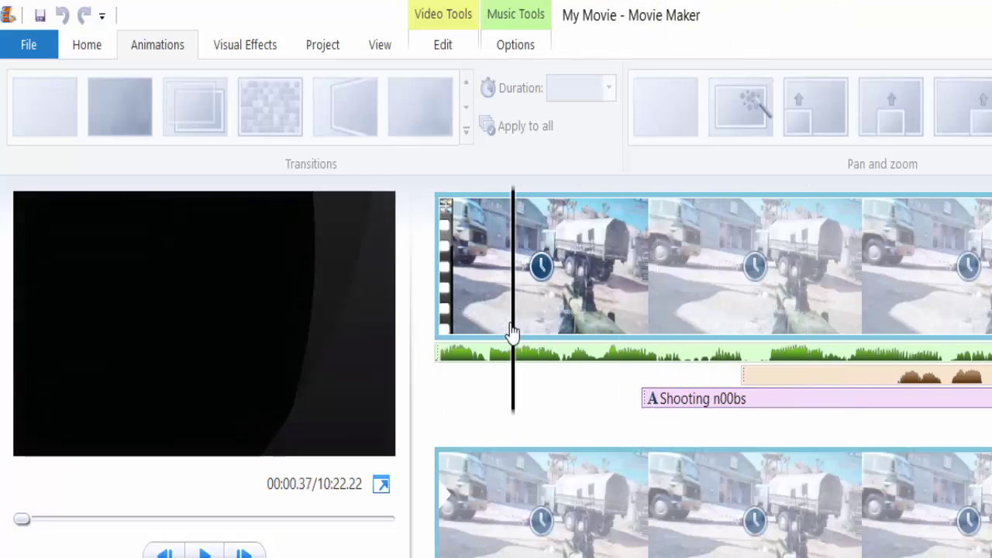
pyautogui.click(243, 45)
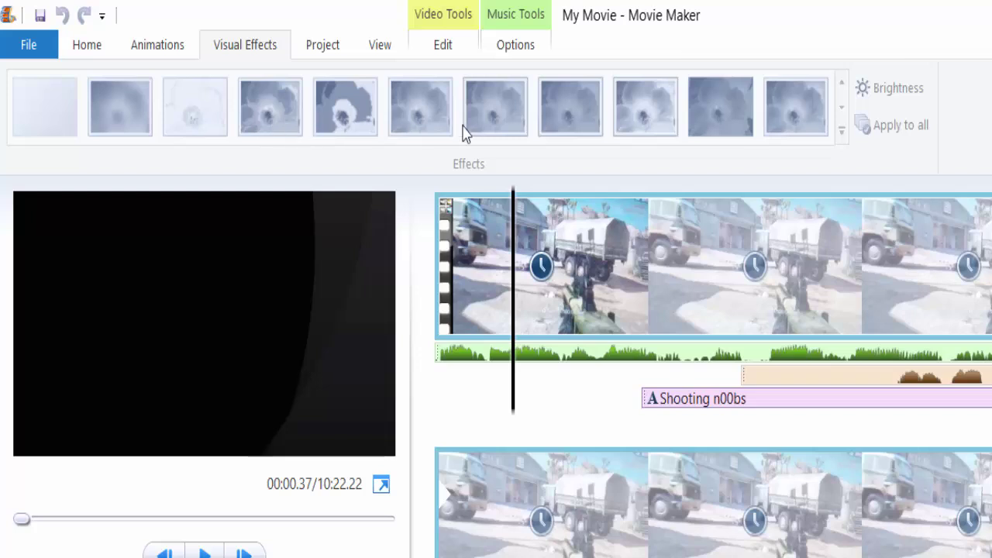
pyautogui.click(655, 326)
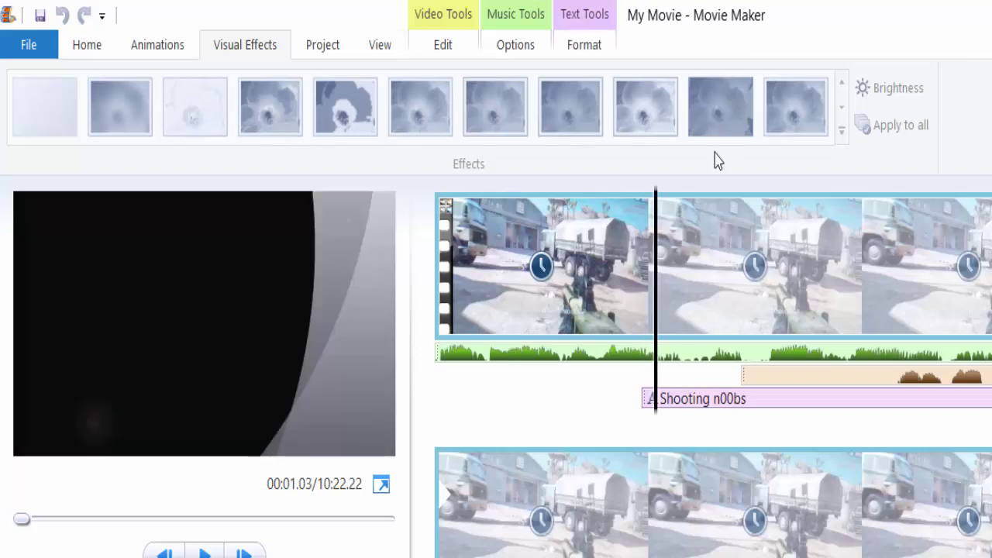
# Try the narration, video and music emphasis options and the audio mix, settling on No emphasis
pyautogui.click(327, 55)
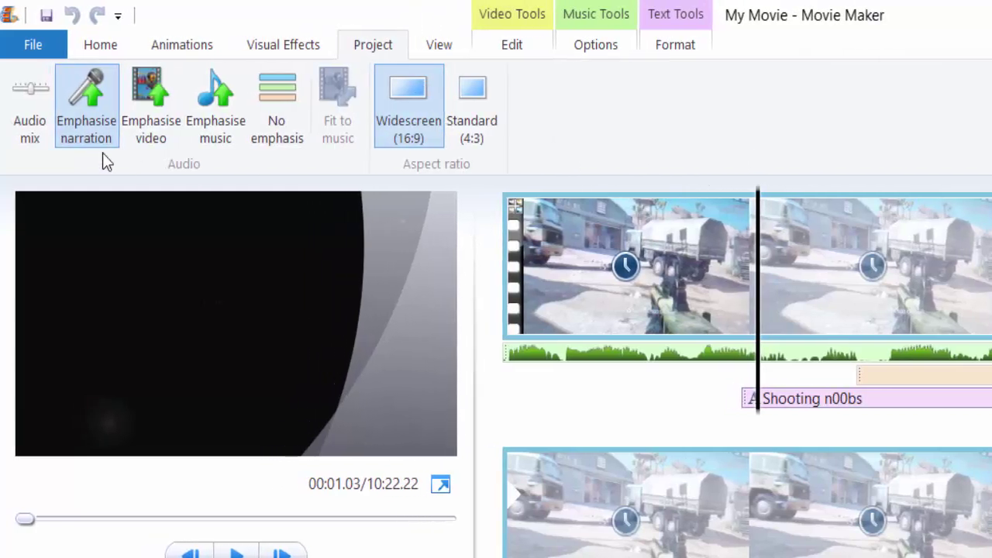
pyautogui.click(91, 132)
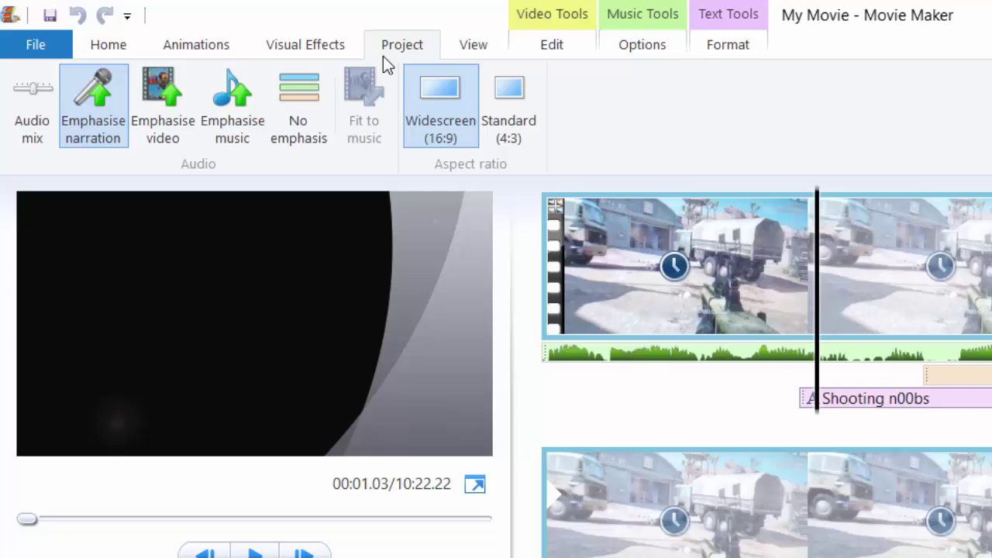
pyautogui.click(39, 115)
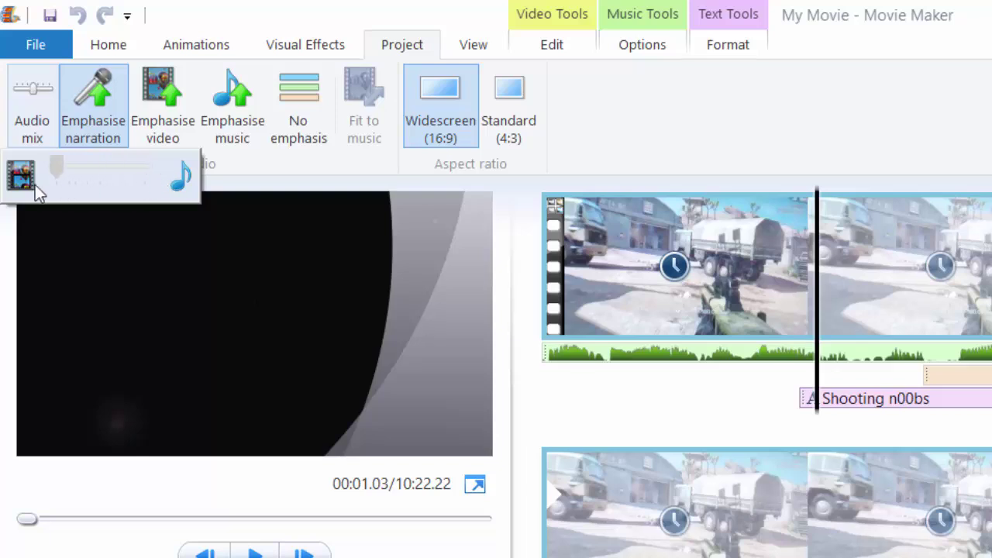
pyautogui.click(107, 418)
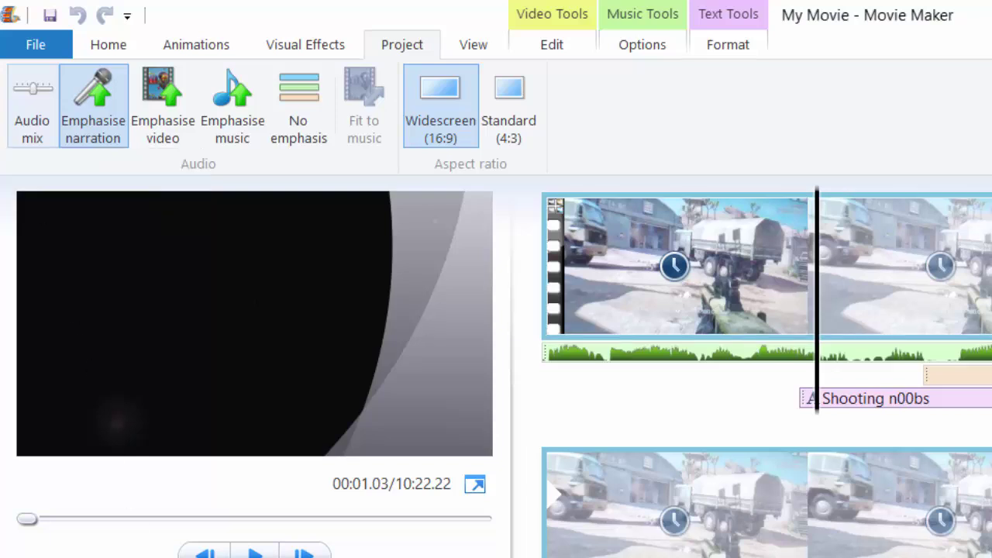
pyautogui.click(171, 128)
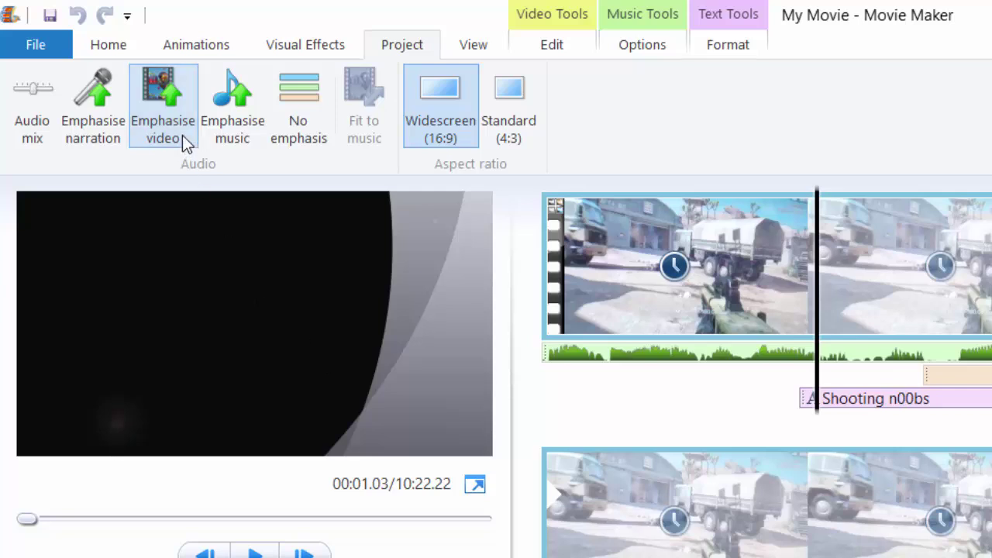
pyautogui.click(229, 89)
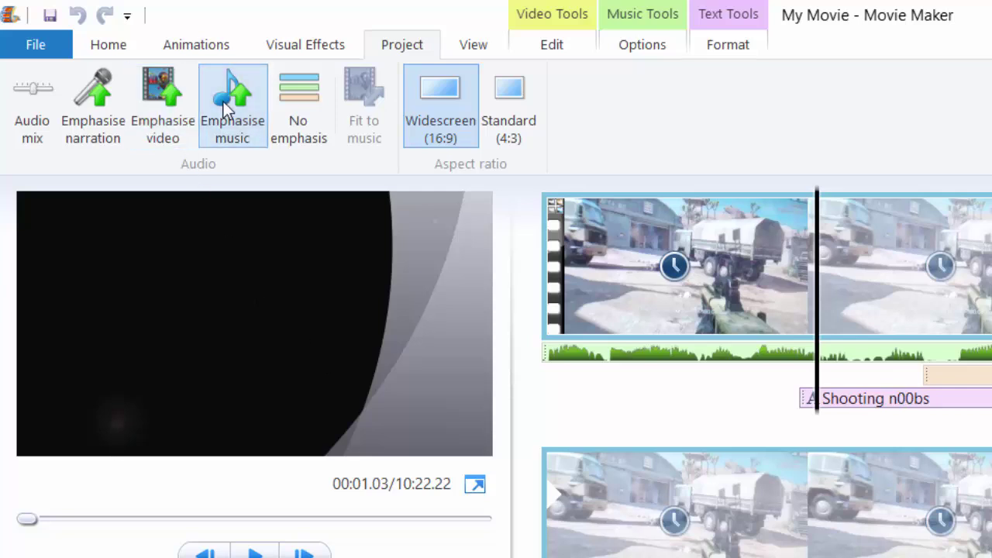
pyautogui.click(78, 123)
pyautogui.click(37, 122)
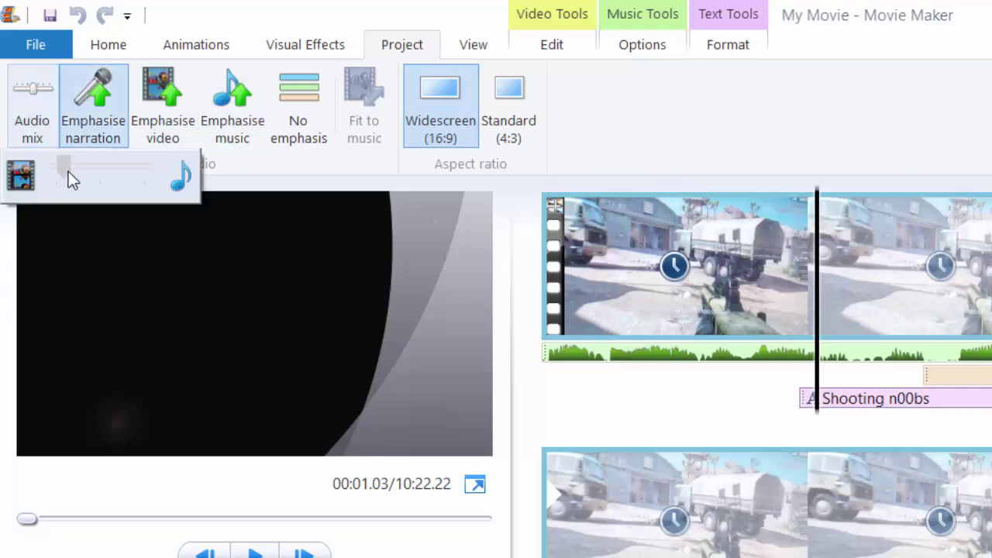
pyautogui.click(260, 163)
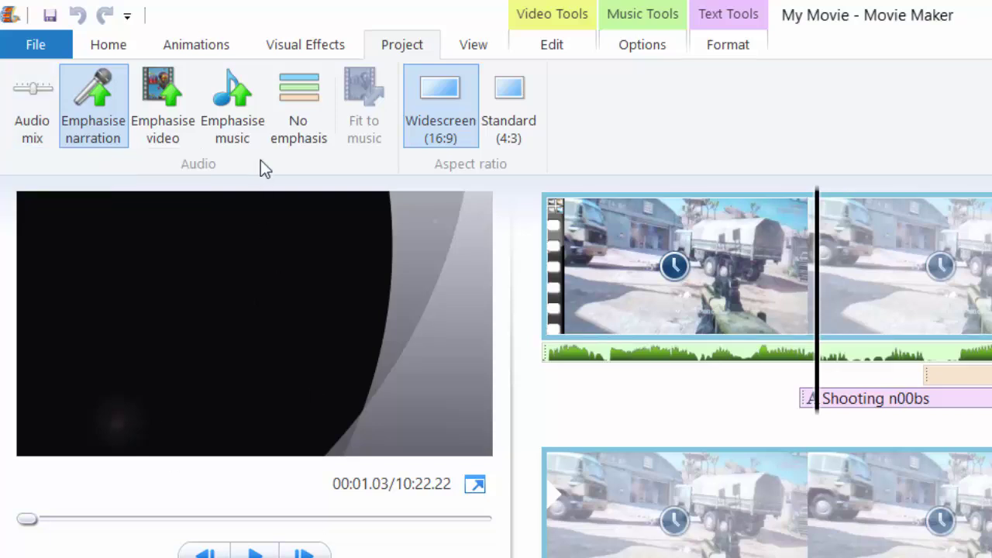
pyautogui.click(286, 96)
# Toggle the aspect ratio between 4:3 and 16:9, ending on Standard (4:3)
pyautogui.click(505, 110)
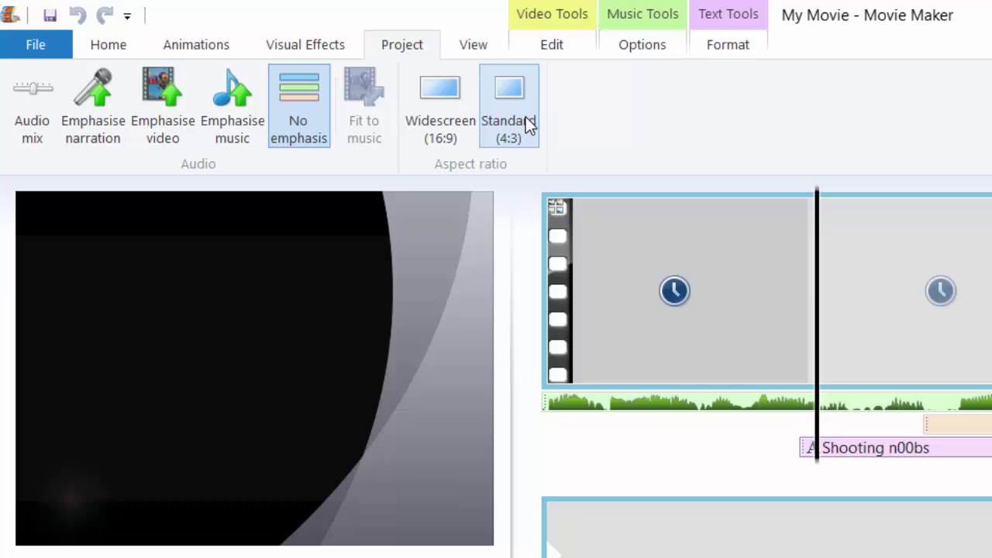
pyautogui.click(443, 116)
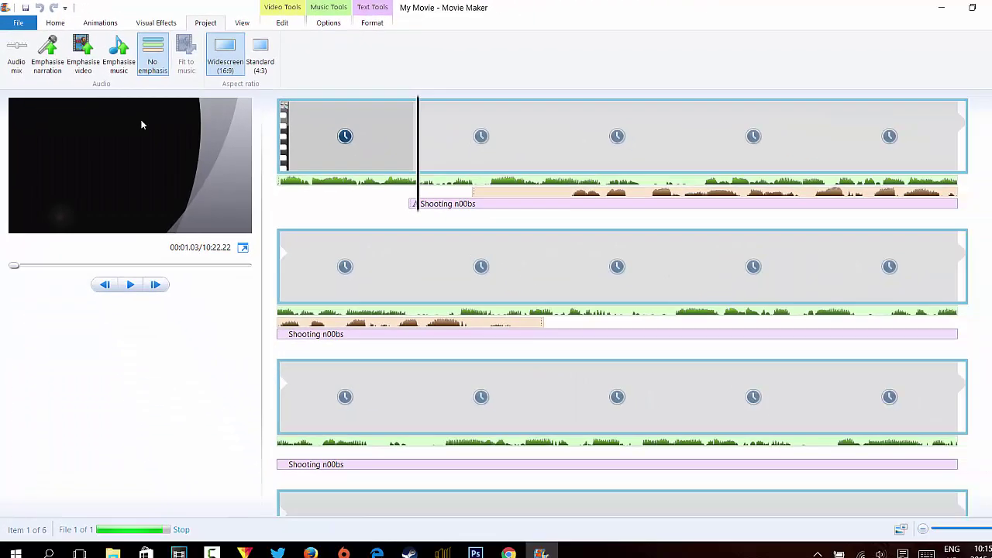
pyautogui.click(259, 55)
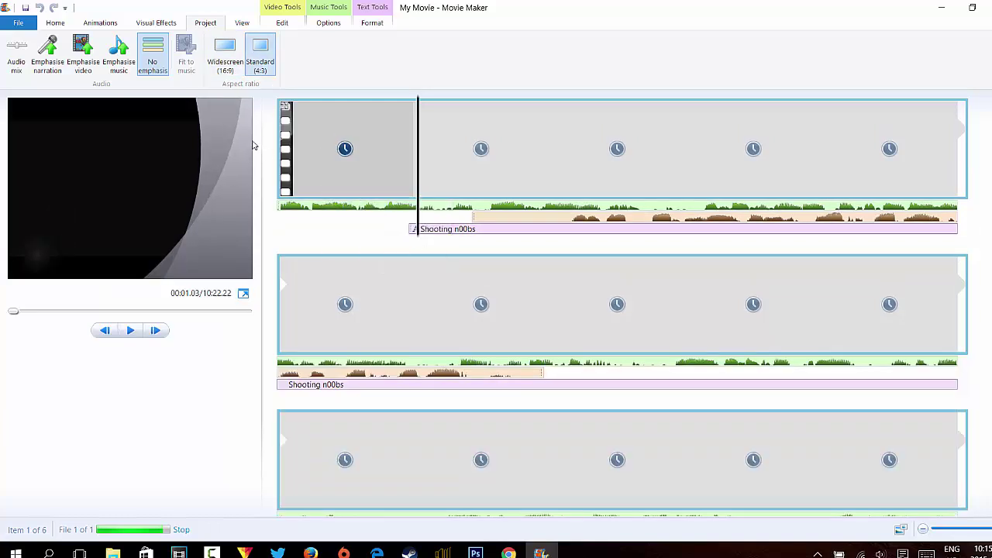
# Return the project to 16:9 widescreen and zoom the timeline out four steps and back in
pyautogui.click(226, 62)
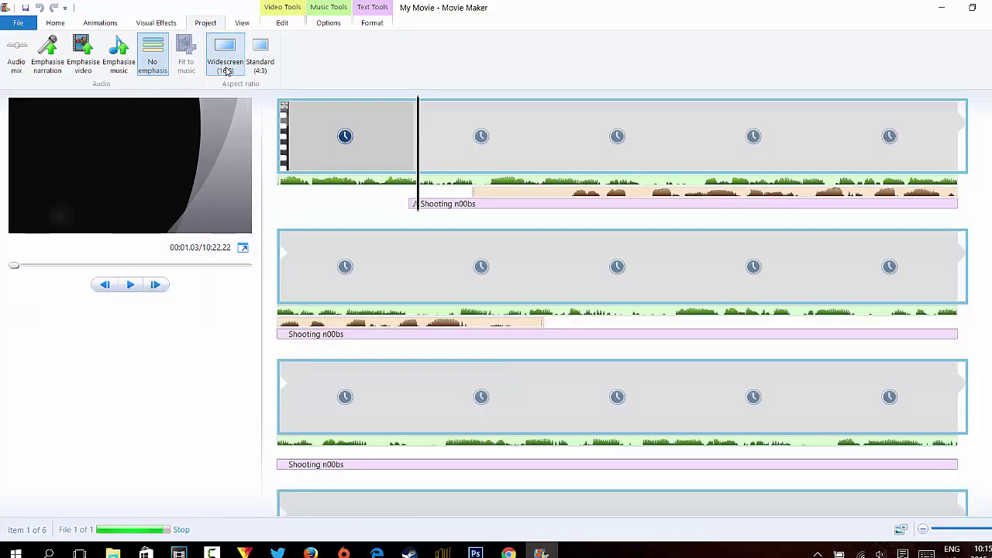
pyautogui.click(241, 23)
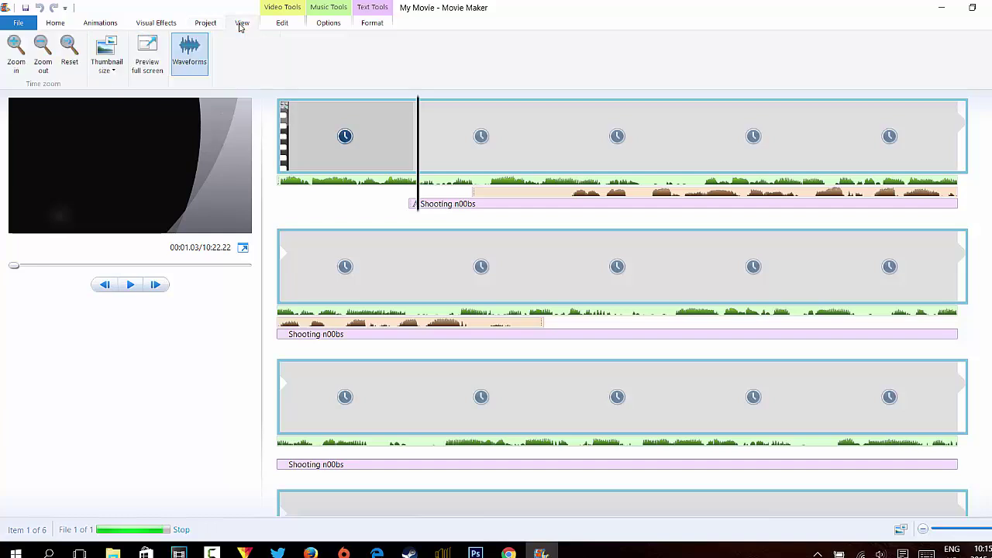
pyautogui.click(43, 51)
pyautogui.click(43, 52)
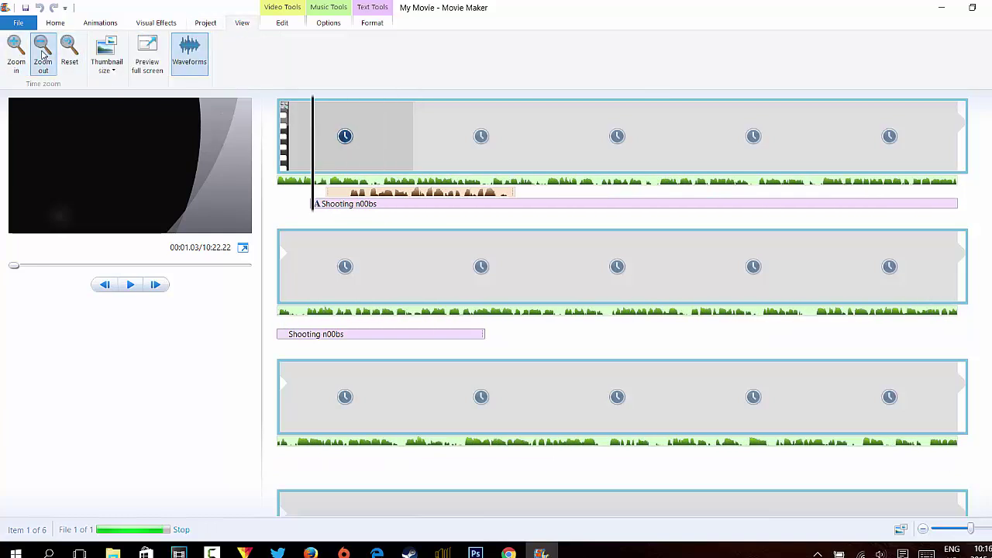
pyautogui.click(42, 53)
pyautogui.click(43, 52)
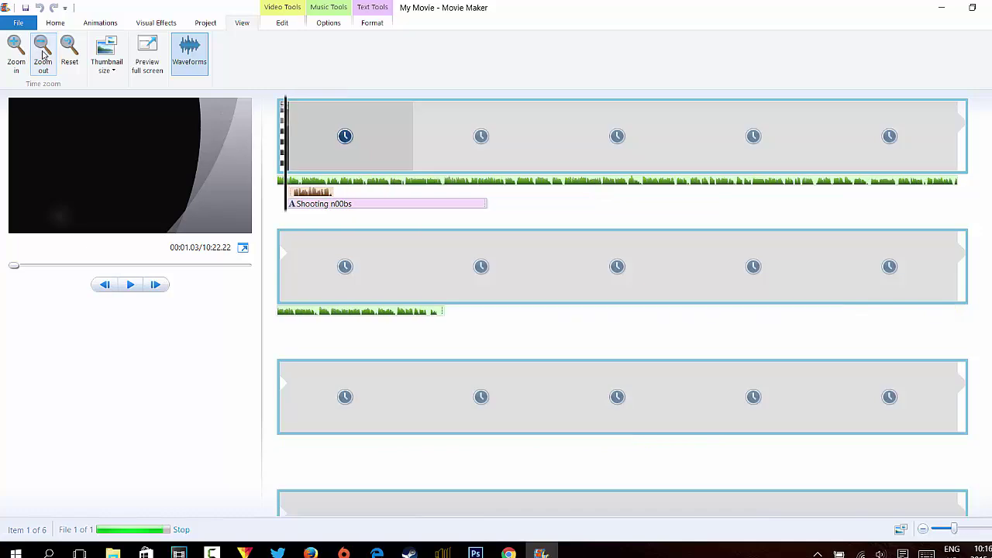
pyautogui.click(15, 61)
pyautogui.click(16, 60)
pyautogui.click(16, 60)
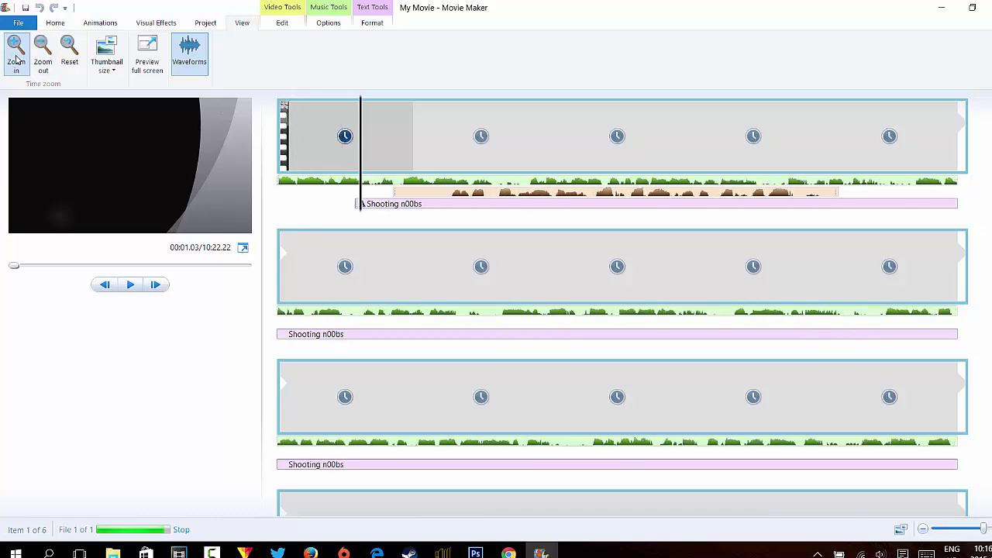
pyautogui.click(16, 60)
# Turn audio waveforms off and back on, then start the full-screen preview
pyautogui.click(184, 51)
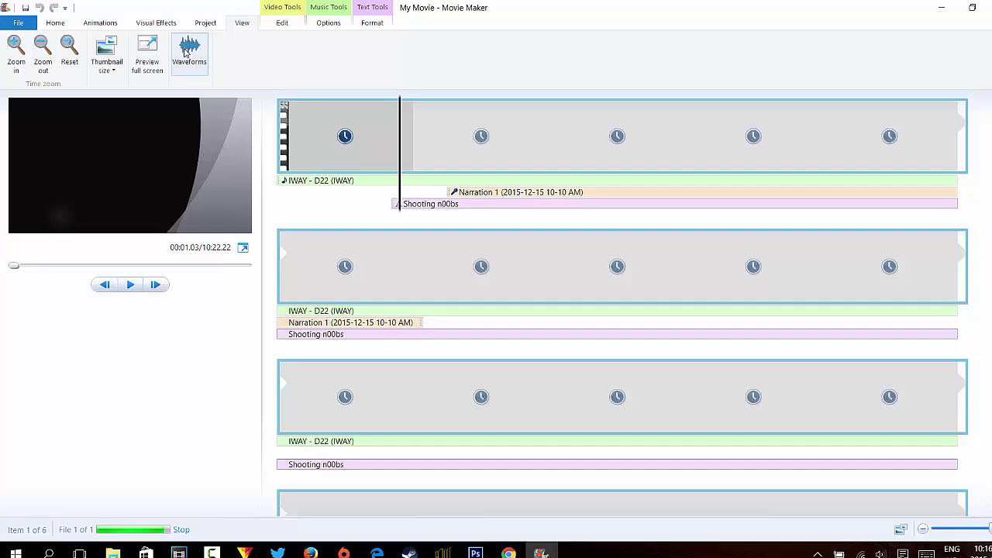
pyautogui.click(185, 51)
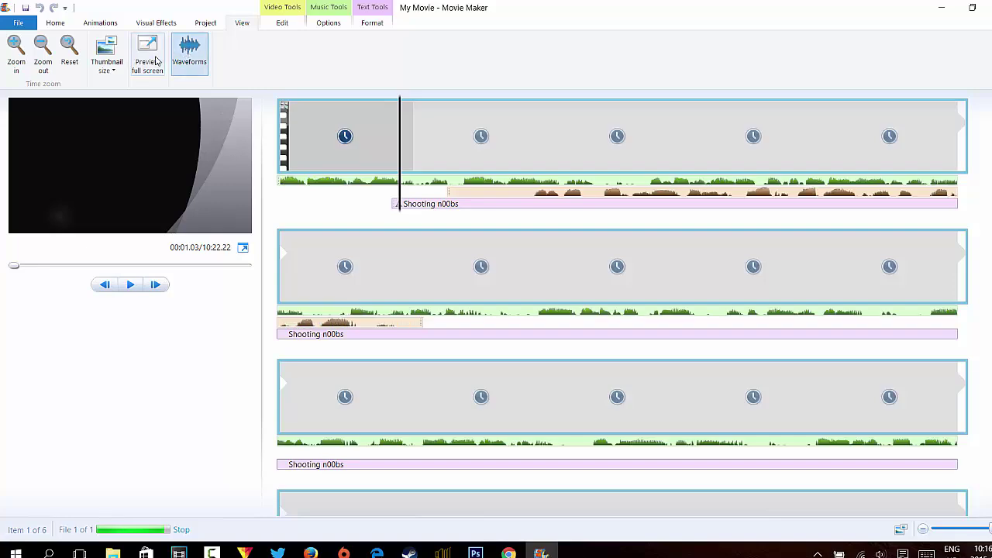
pyautogui.click(155, 60)
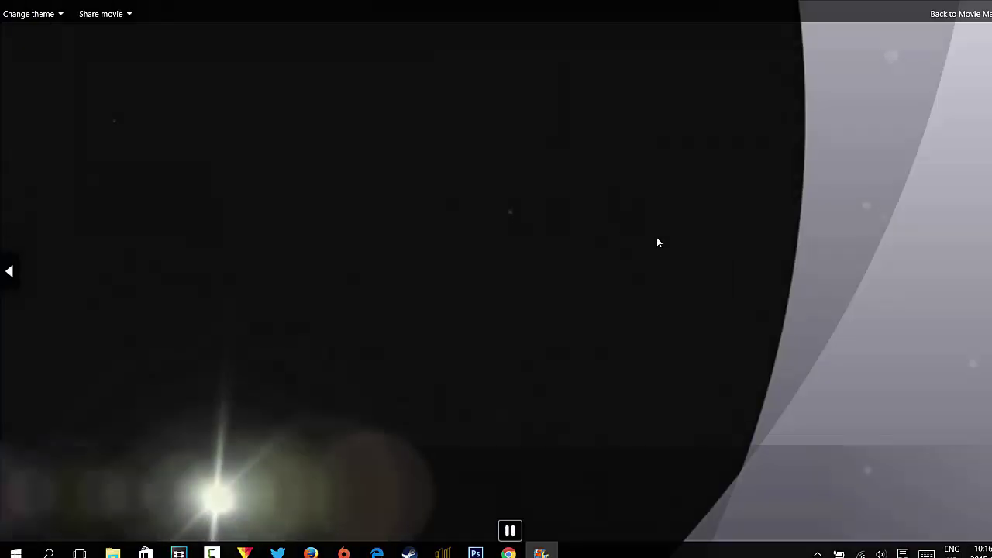
# Pause the full-screen preview
pyautogui.click(510, 529)
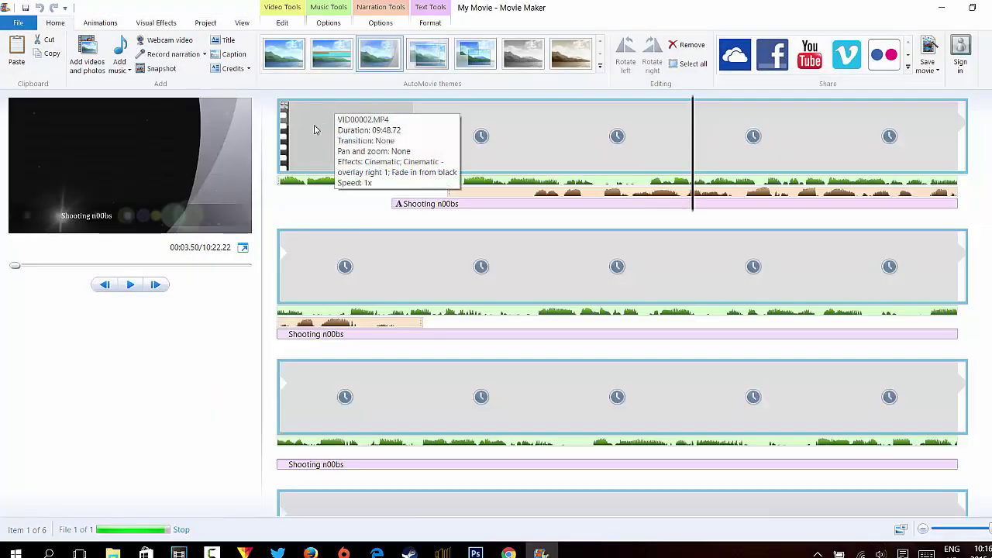
# Review the video, narration, music and caption tool tabs, keeping the caption font size at 20
pyautogui.click(289, 23)
pyautogui.click(384, 8)
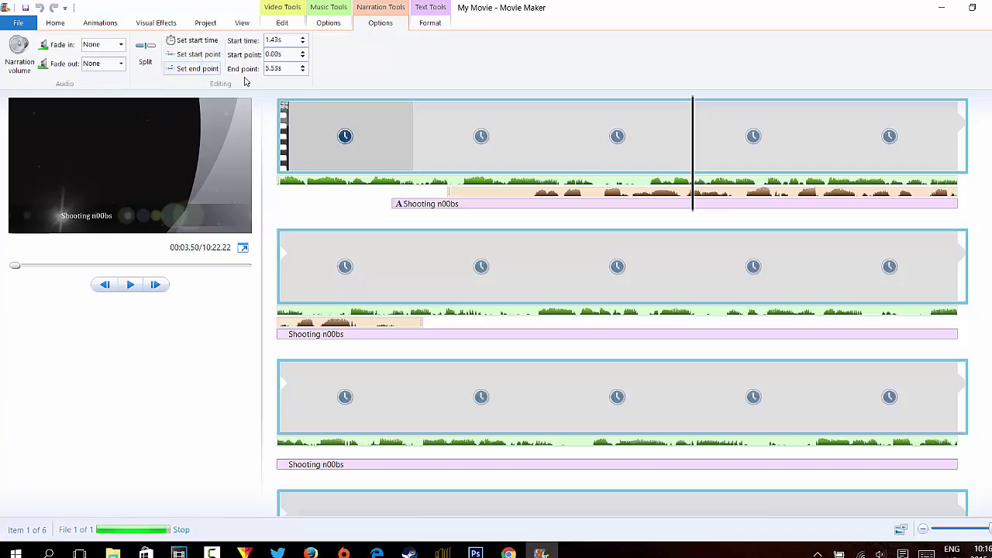
pyautogui.click(322, 24)
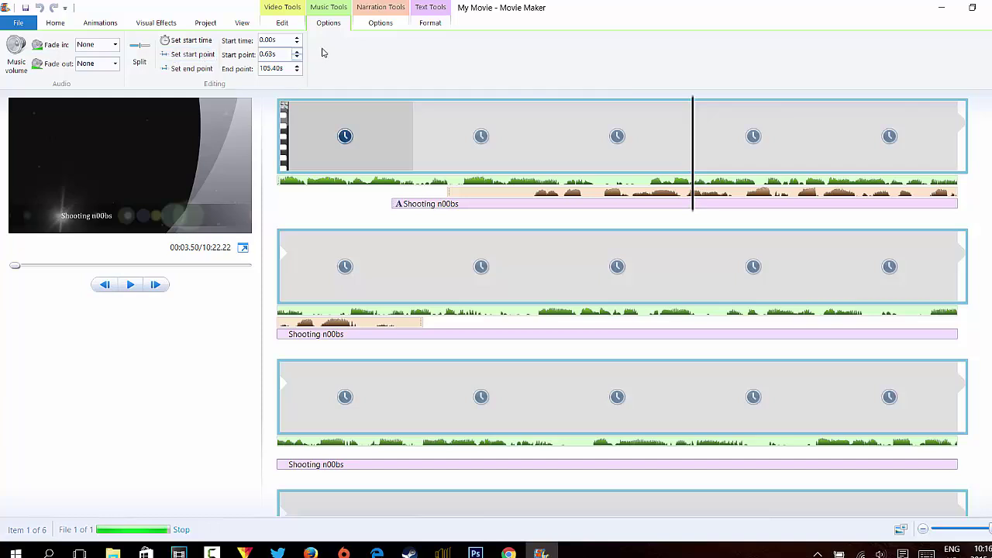
pyautogui.click(437, 27)
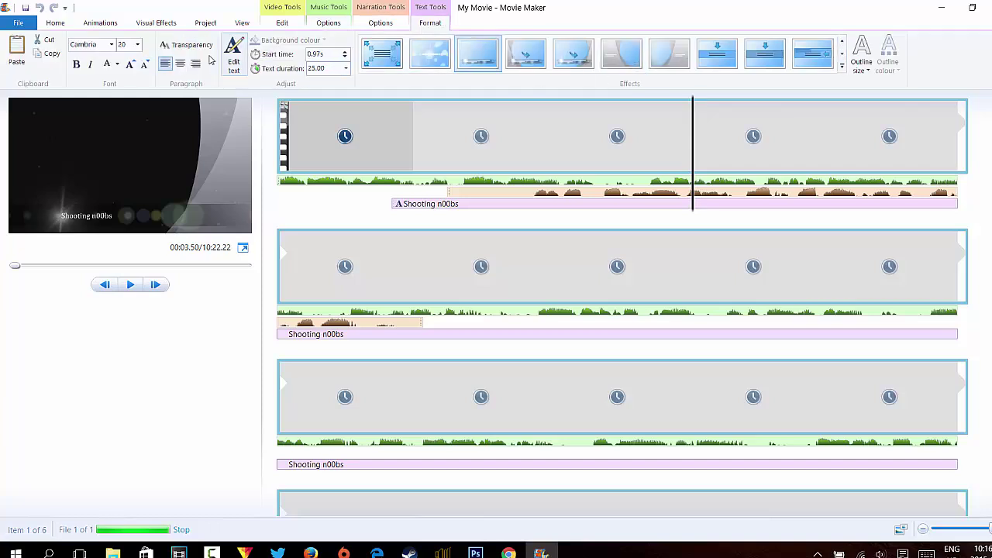
pyautogui.click(137, 44)
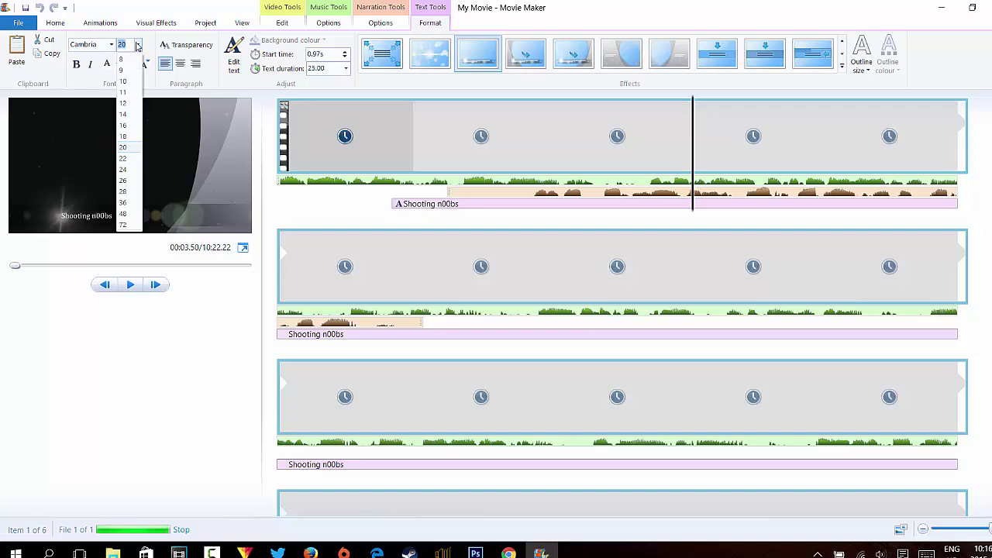
pyautogui.click(217, 82)
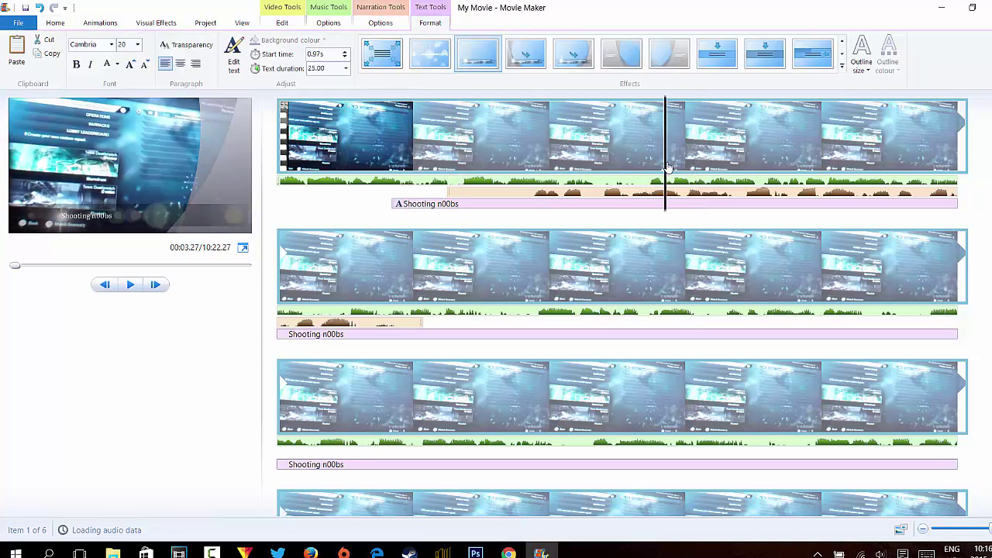
# Scrub through the captioned opening, then jump playback late into the gameplay near 08:55
pyautogui.click(535, 166)
pyautogui.moveTo(475, 170); pyautogui.dragTo(746, 269)
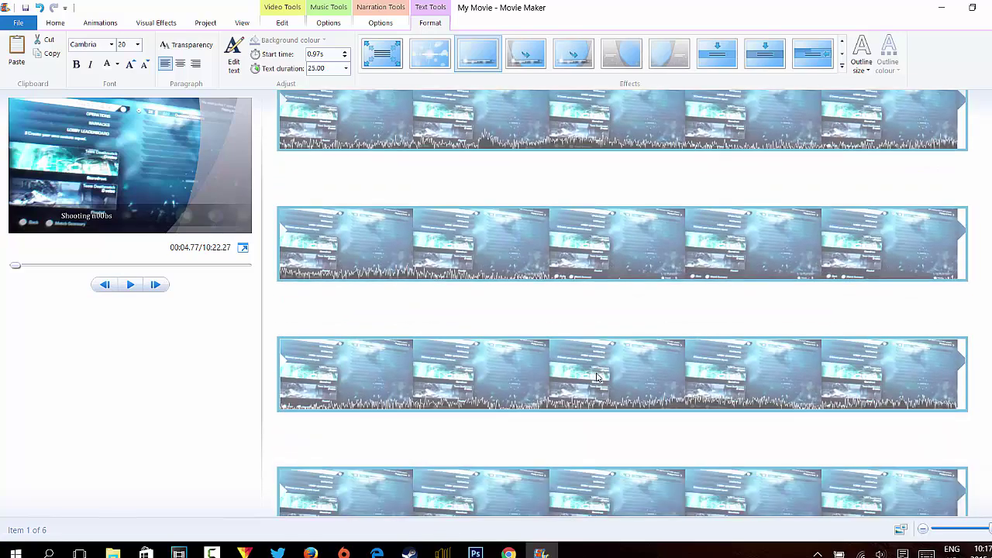
pyautogui.click(597, 384)
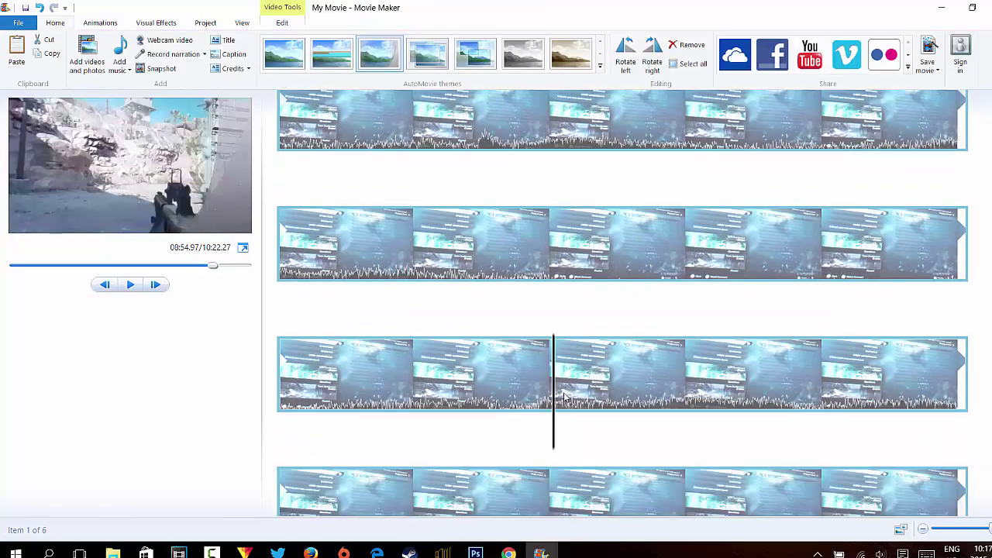
# Play and pause a few seconds of the late gameplay from 08:53.50
pyautogui.moveTo(554, 396); pyautogui.dragTo(379, 397)
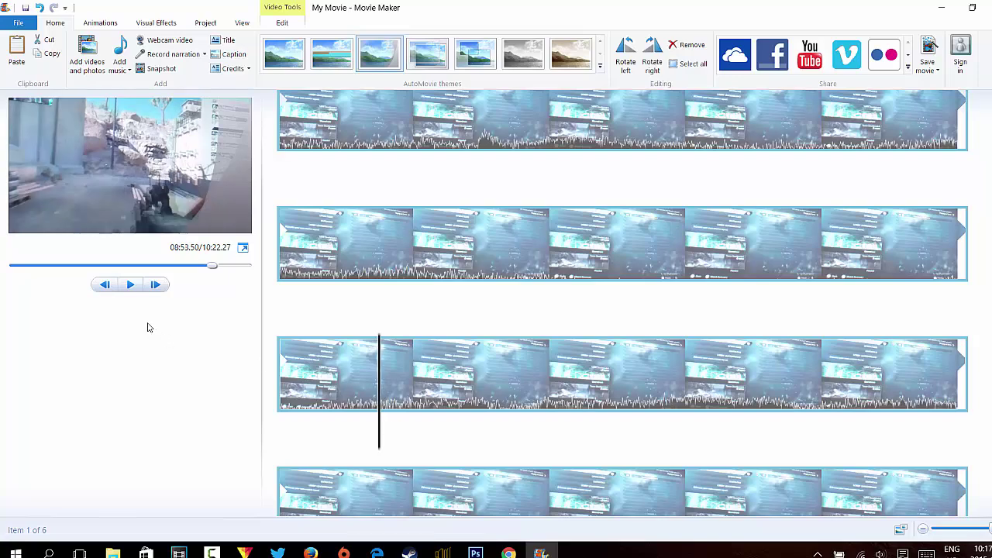
pyautogui.click(130, 285)
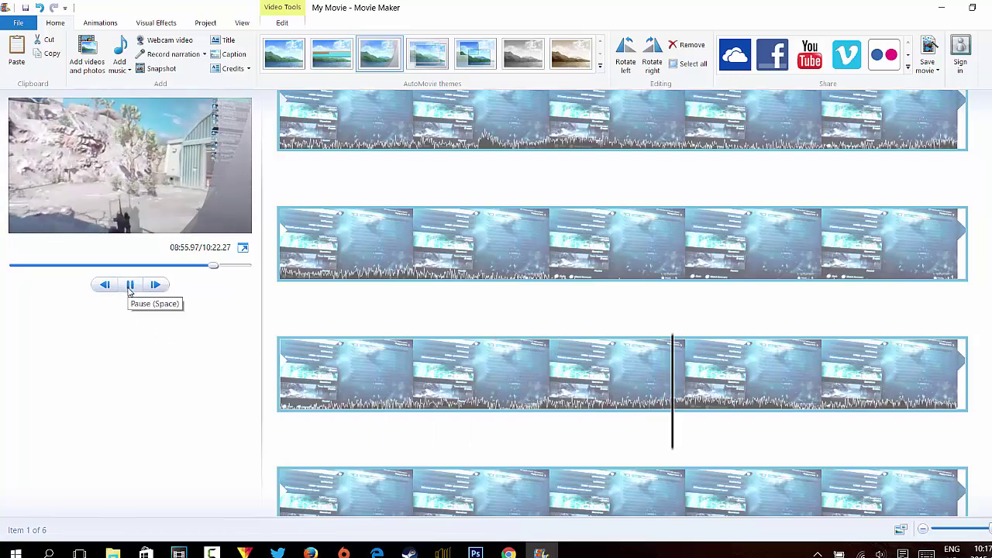
pyautogui.click(129, 285)
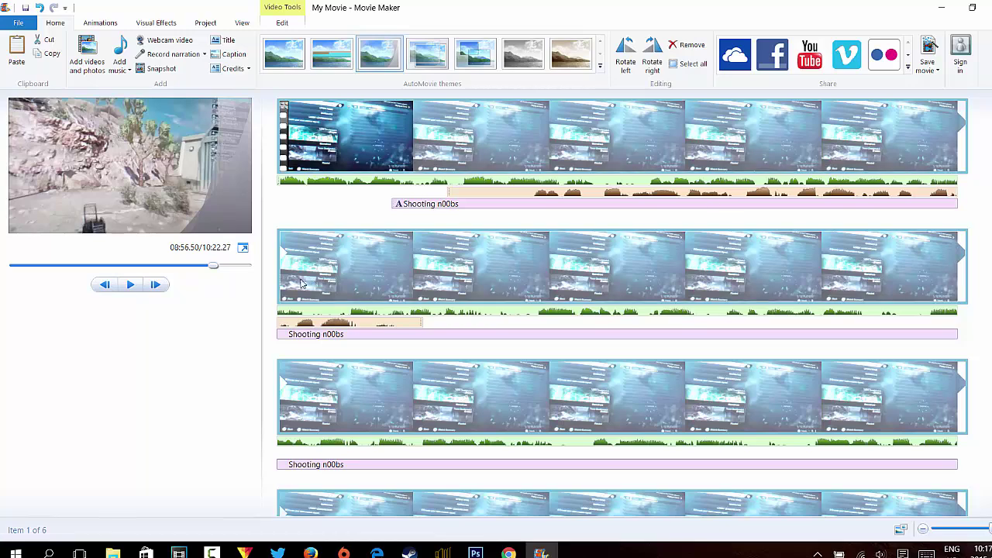
# Scrub along the 'Shooting n00bs' caption on the second storyboard row and scroll through the storyboard
pyautogui.click(340, 279)
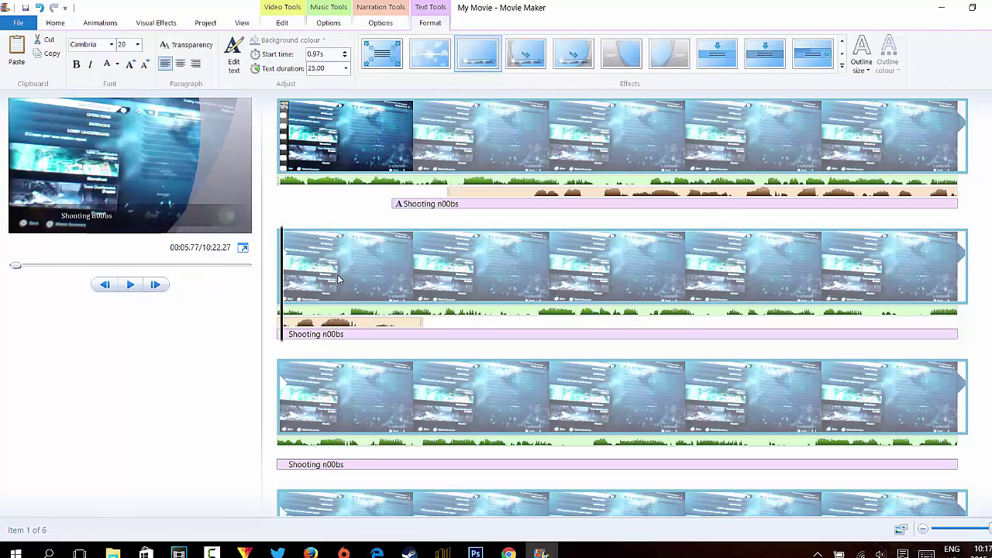
pyautogui.moveTo(283, 285); pyautogui.dragTo(618, 336)
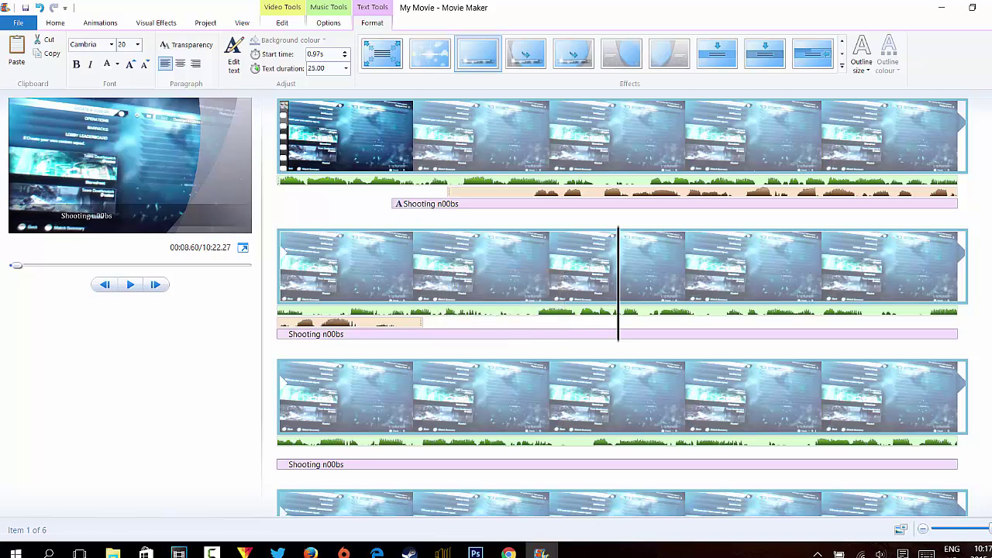
pyautogui.scroll(-5, 426, 268)
pyautogui.scroll(-2, 463, 295)
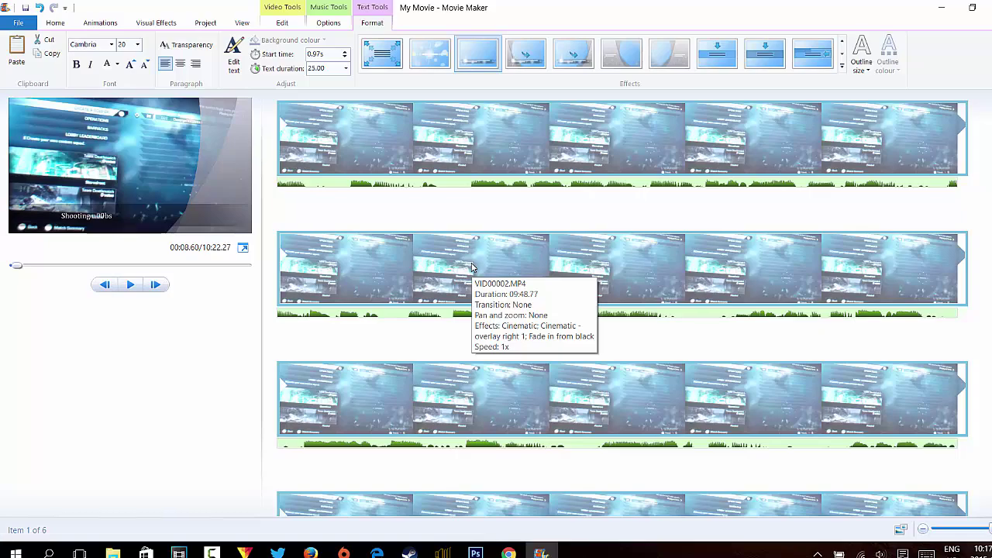
pyautogui.scroll(-10, 464, 294)
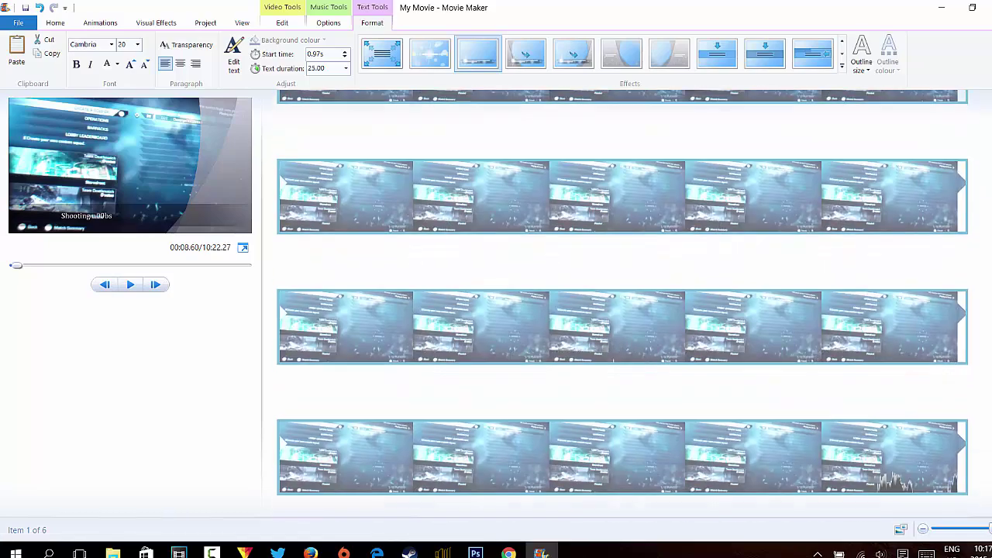
pyautogui.scroll(15, 990, 148)
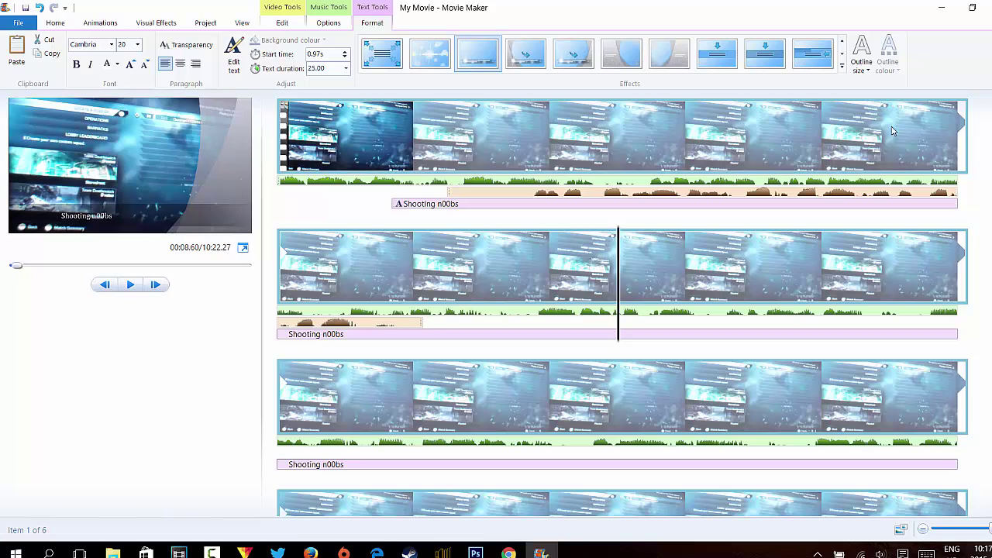
# Add a 1.50-second transition at the clip's start and apply the blue-tint visual effect
pyautogui.click(110, 24)
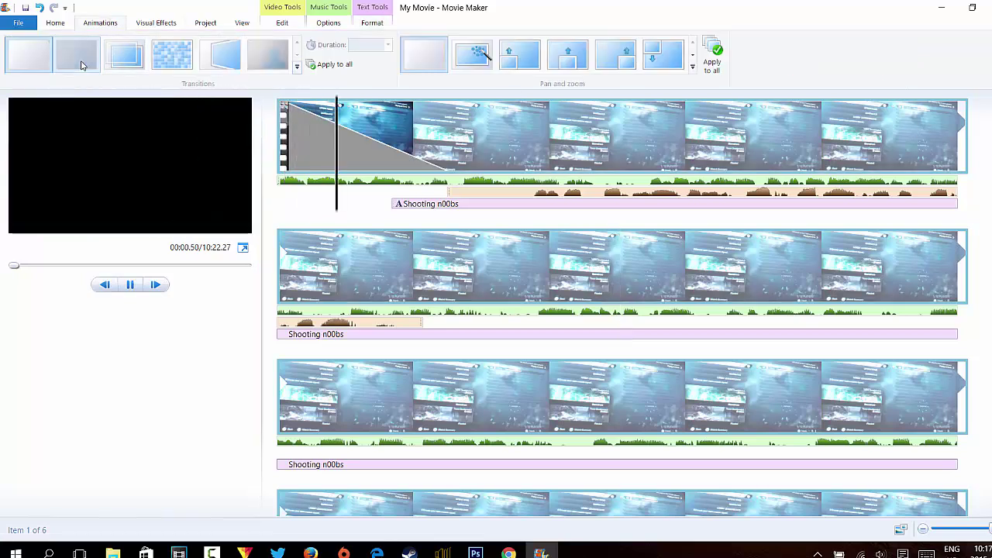
pyautogui.click(81, 65)
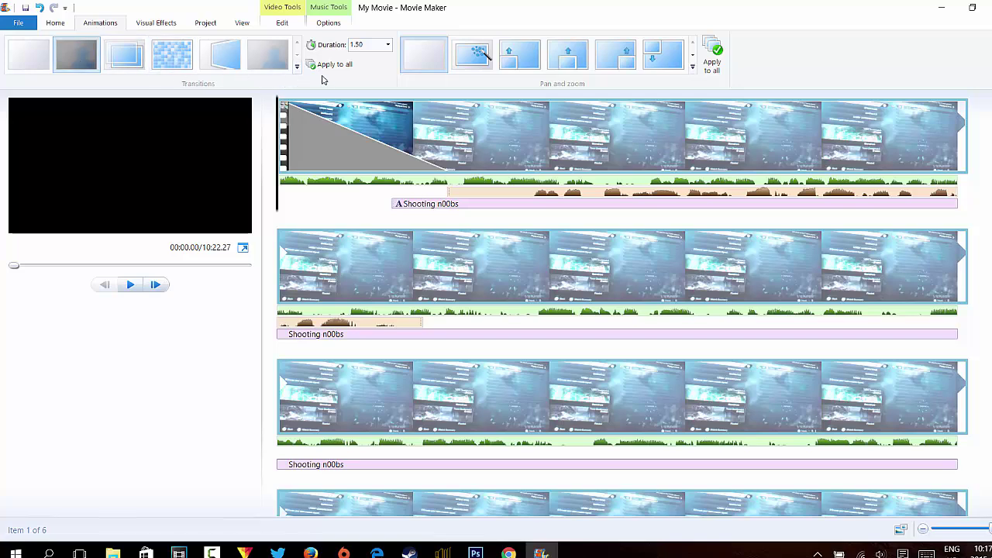
pyautogui.click(156, 23)
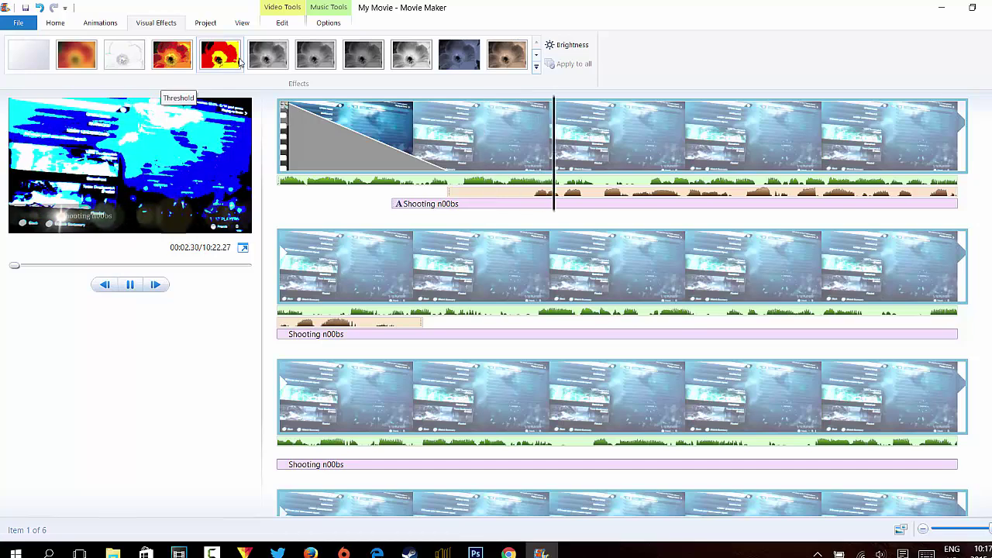
pyautogui.click(277, 62)
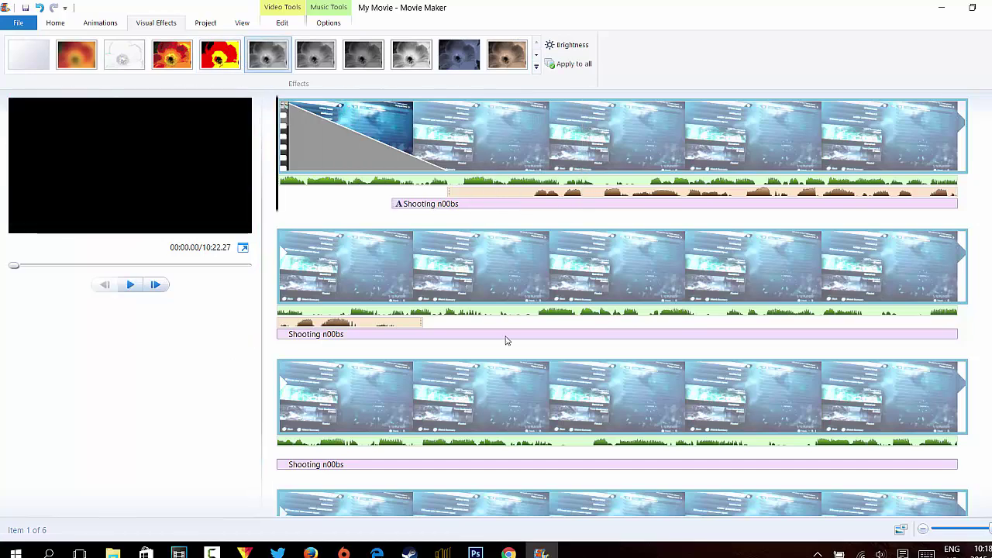
pyautogui.click(283, 282)
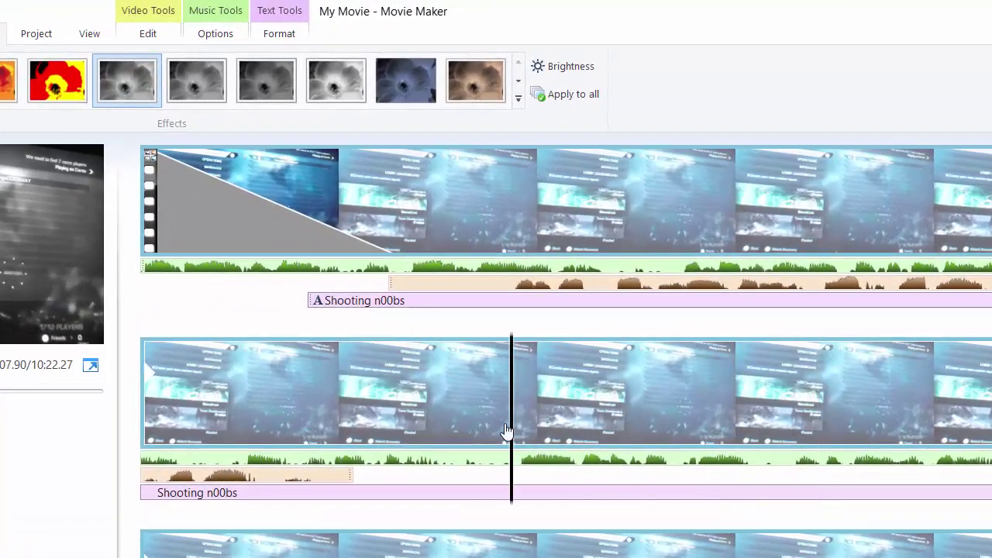
pyautogui.click(423, 92)
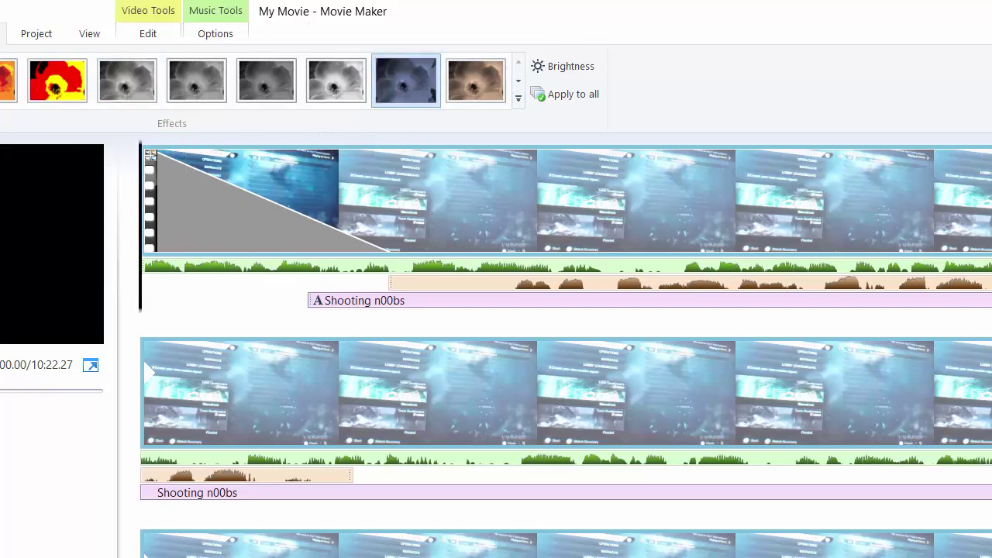
pyautogui.click(37, 34)
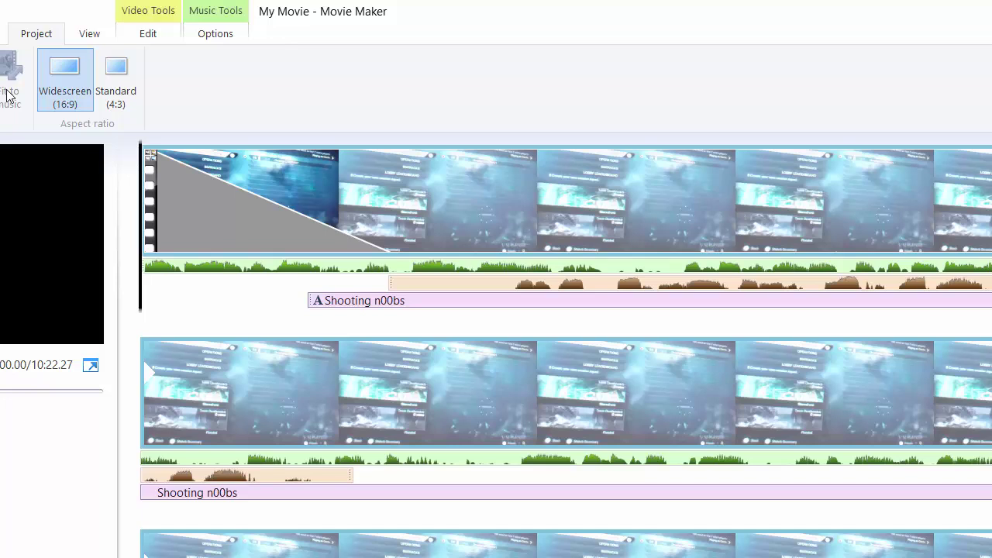
# Split the opening clip just after its start and remove the short first piece
pyautogui.click(76, 33)
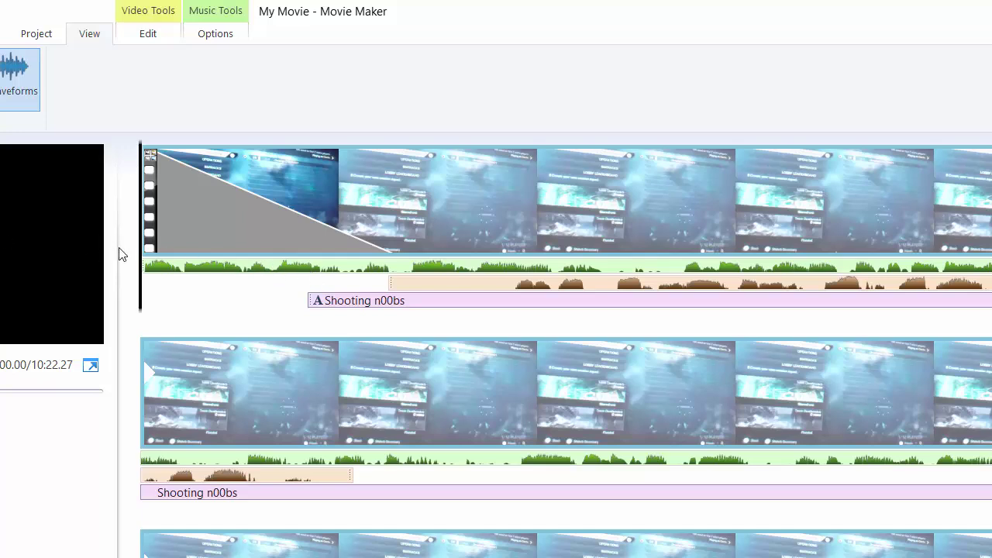
pyautogui.moveTo(142, 255); pyautogui.dragTo(267, 253)
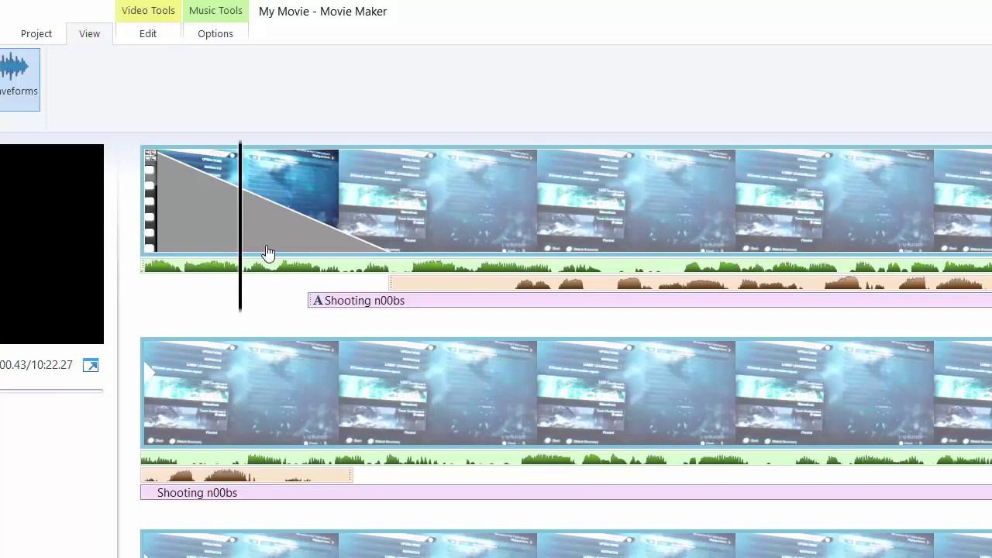
pyautogui.click(275, 254)
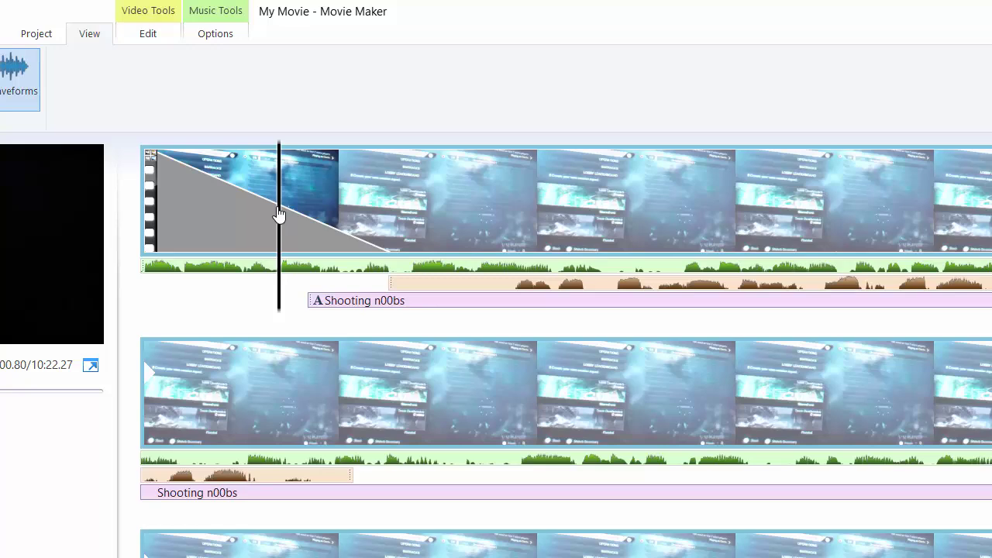
pyautogui.rightClick(278, 215)
pyautogui.click(165, 390)
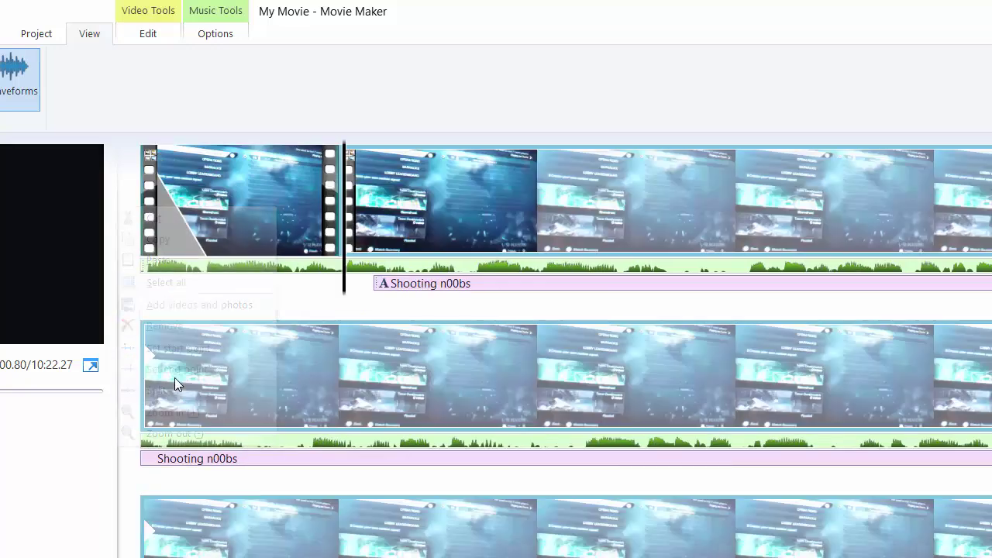
pyautogui.rightClick(256, 193)
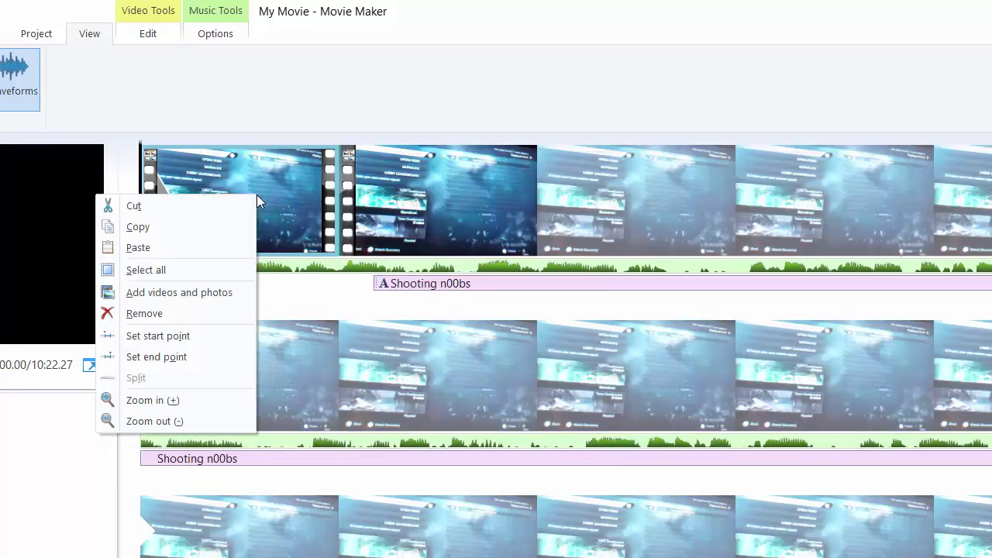
pyautogui.click(138, 313)
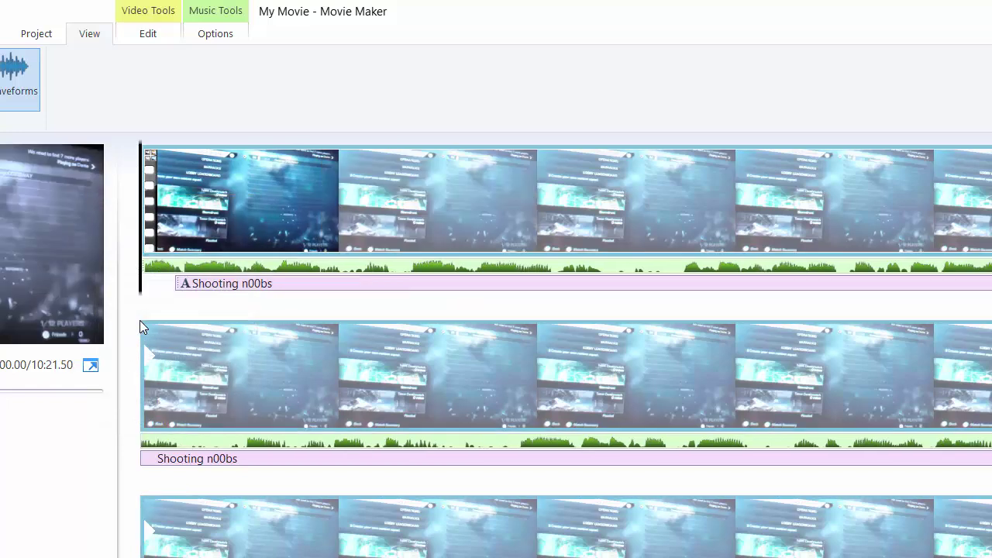
pyautogui.moveTo(178, 282); pyautogui.dragTo(402, 285)
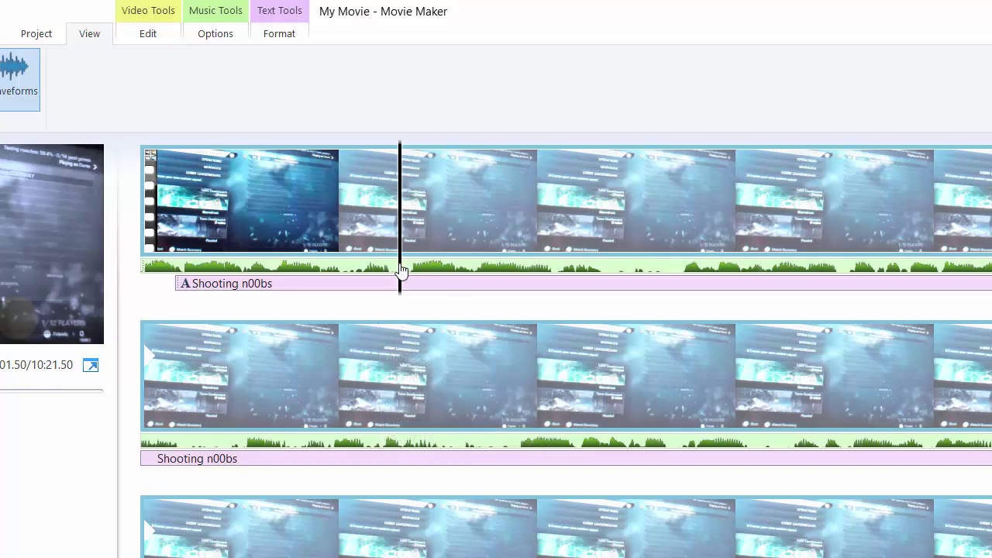
# Apply the eighth Effects gallery animation to the 'Shooting n00bs' caption
pyautogui.click(162, 39)
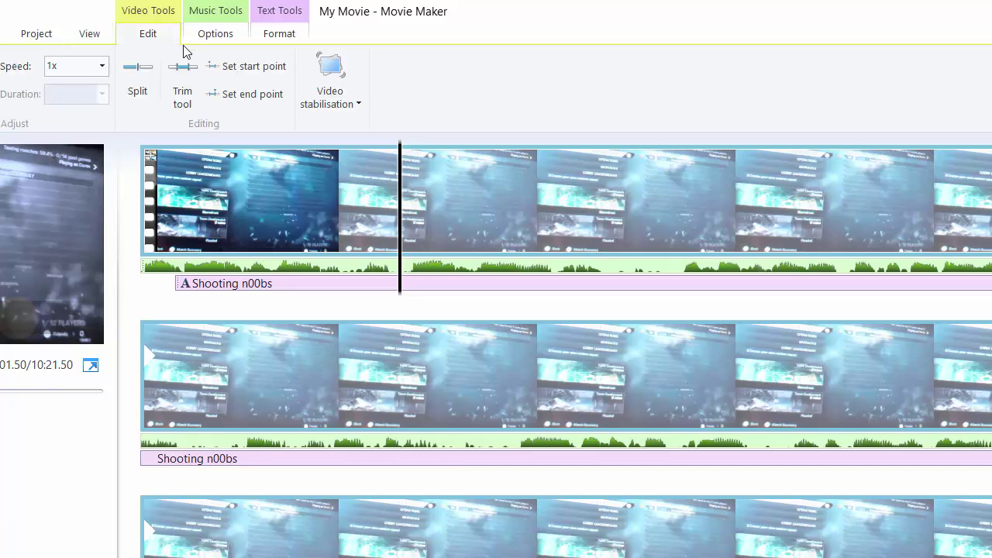
pyautogui.click(225, 39)
pyautogui.click(271, 41)
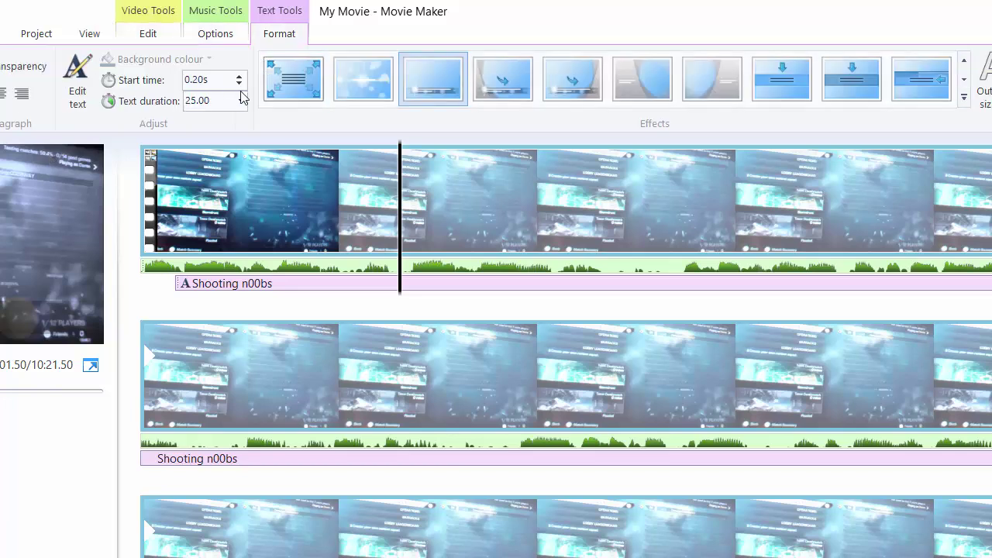
pyautogui.click(771, 80)
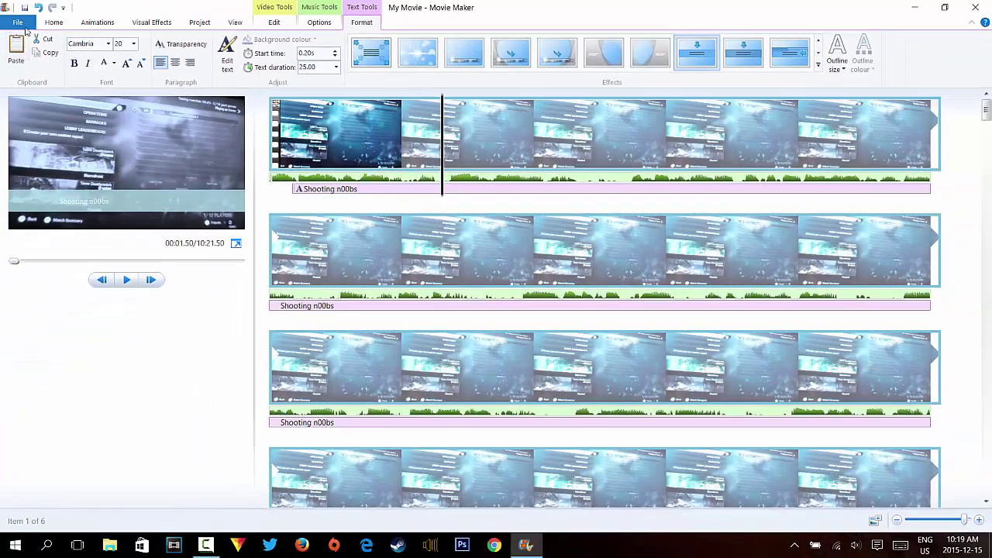
pyautogui.click(62, 28)
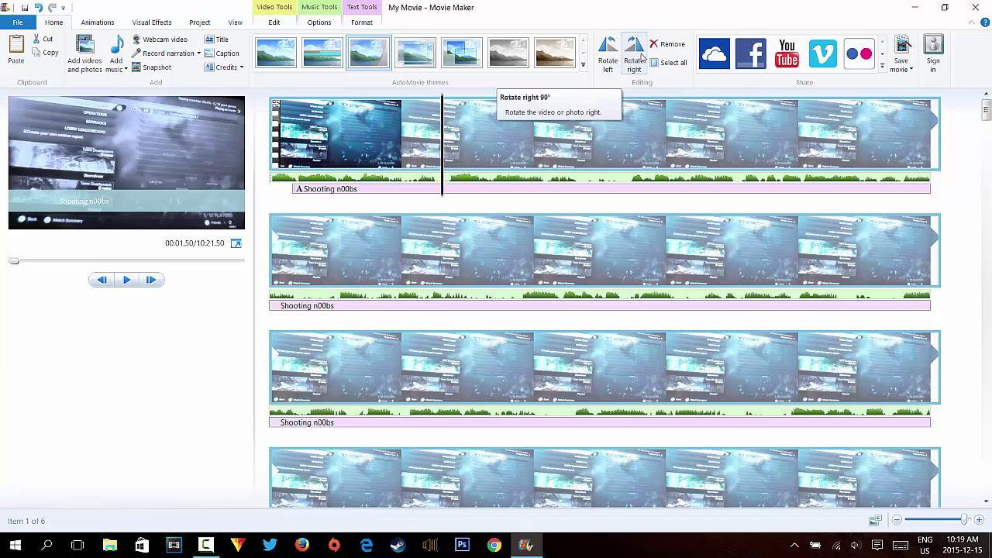
pyautogui.click(641, 58)
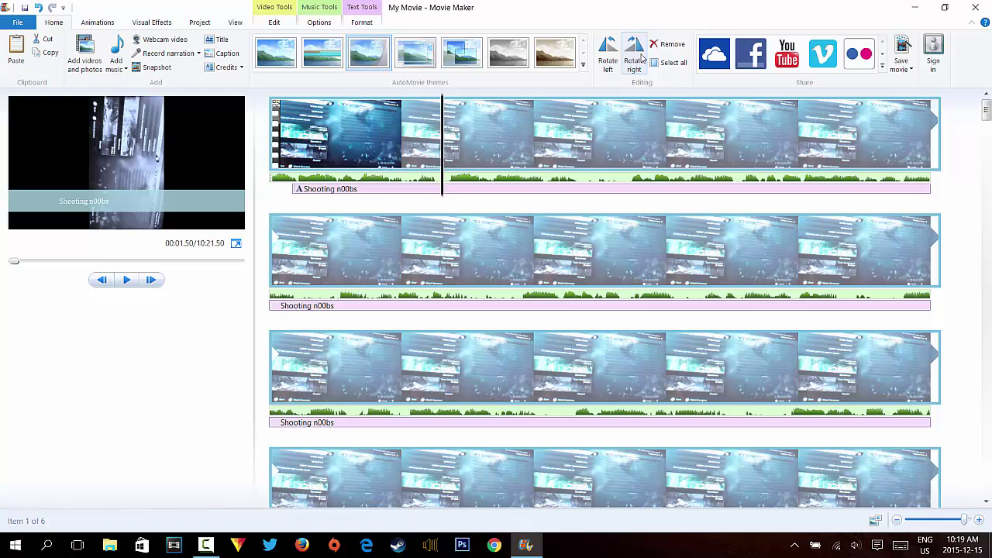
pyautogui.click(608, 53)
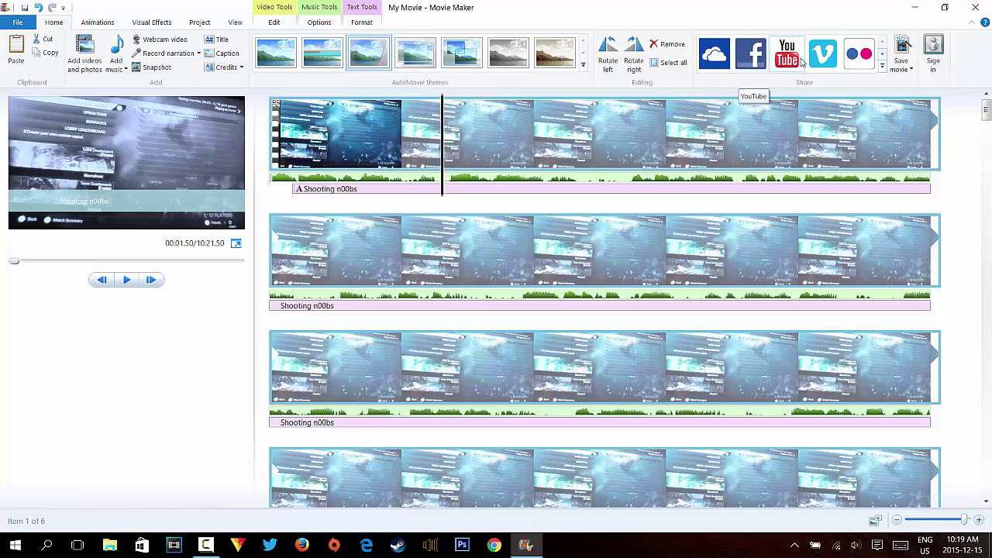
# Browse the Share gallery's sharing destinations and web publishing services
pyautogui.click(882, 55)
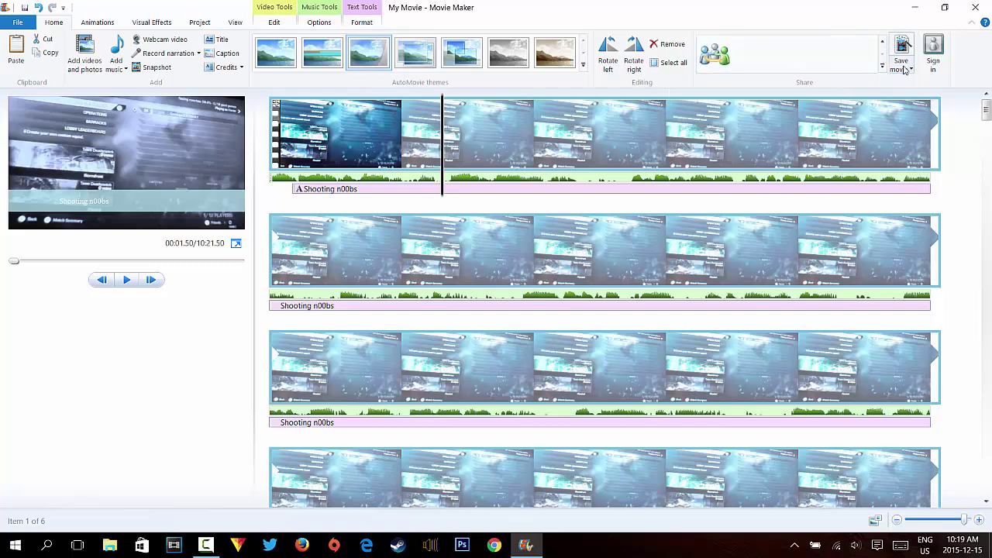
pyautogui.click(882, 42)
pyautogui.click(878, 60)
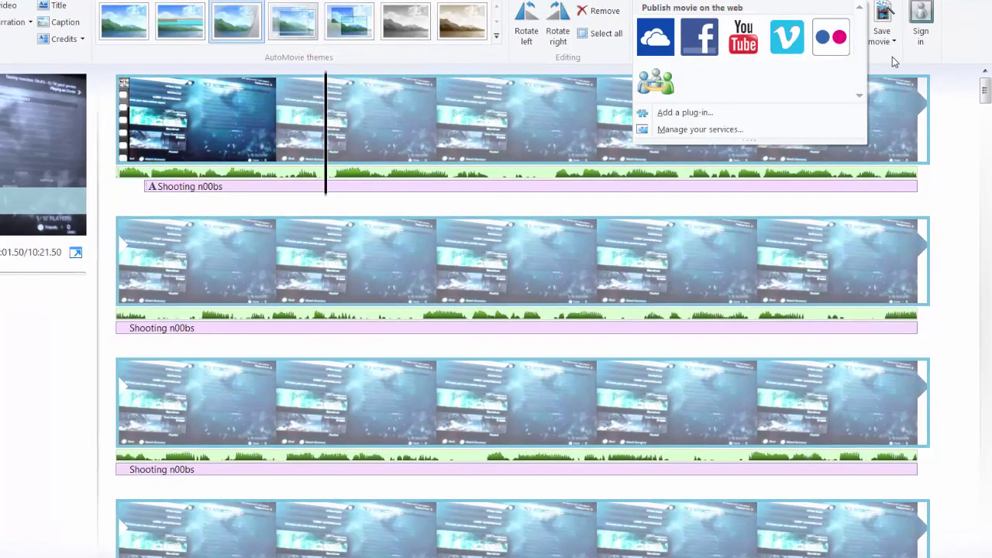
pyautogui.click(892, 56)
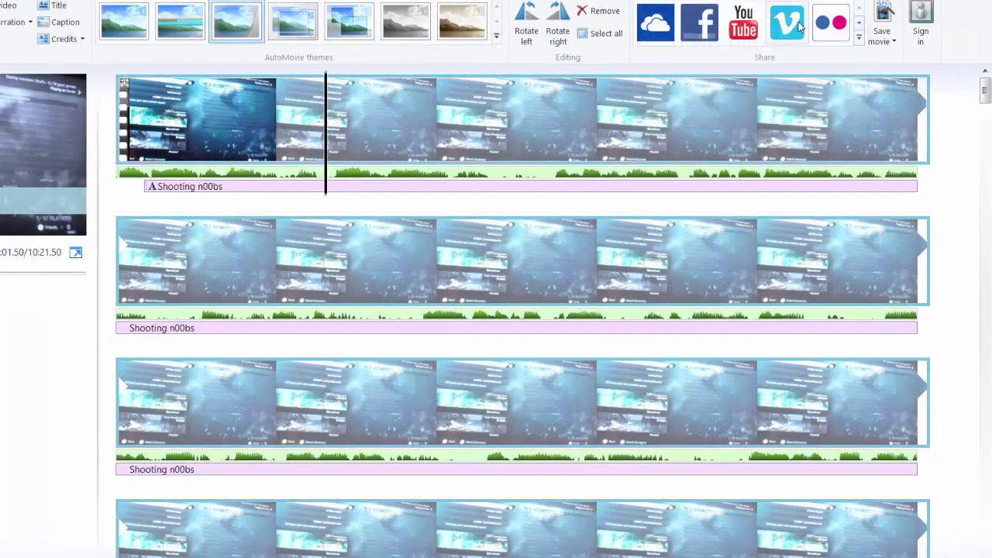
# Open the Save movie settings list and scroll to the Android (1080p) and YouTube formats
pyautogui.click(893, 42)
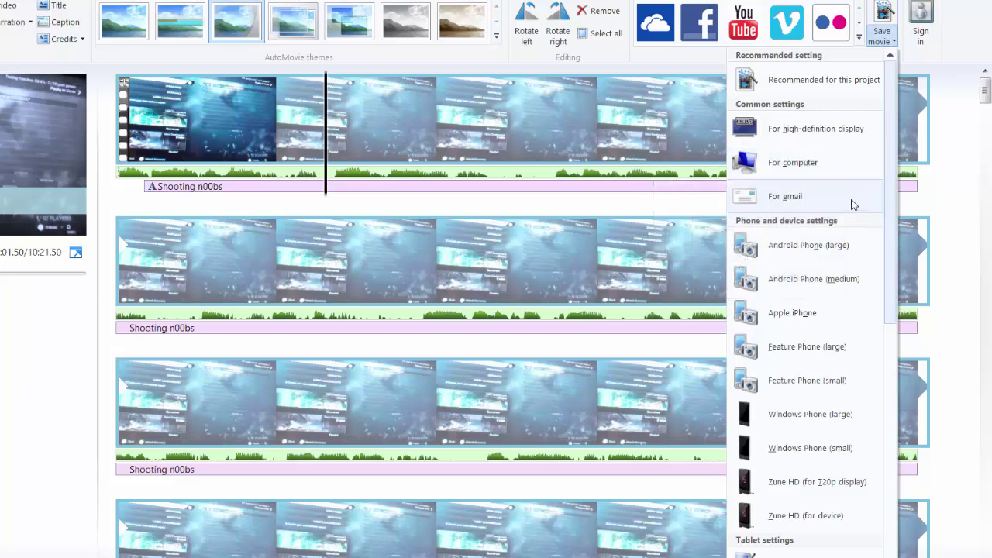
pyautogui.moveTo(894, 151); pyautogui.dragTo(890, 230)
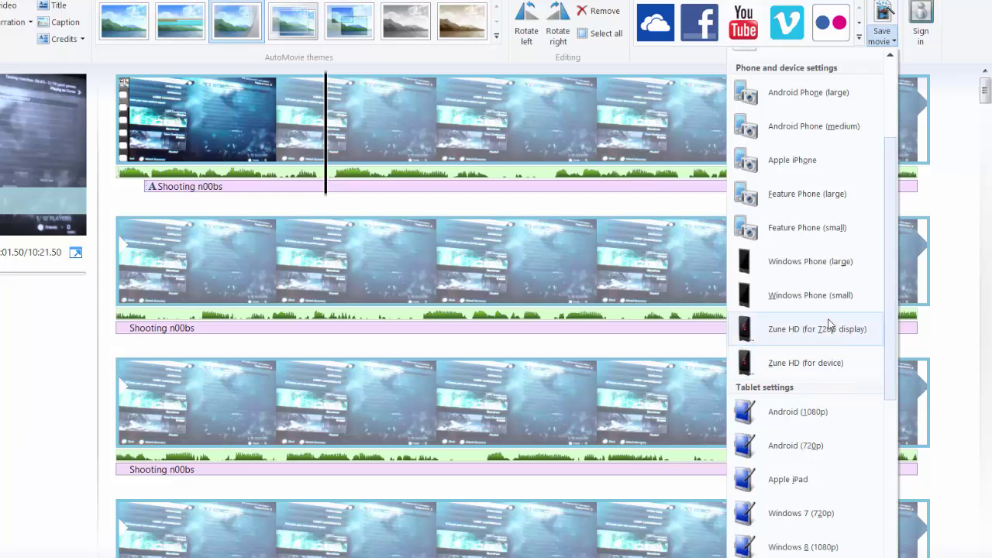
pyautogui.moveTo(893, 317); pyautogui.dragTo(891, 477)
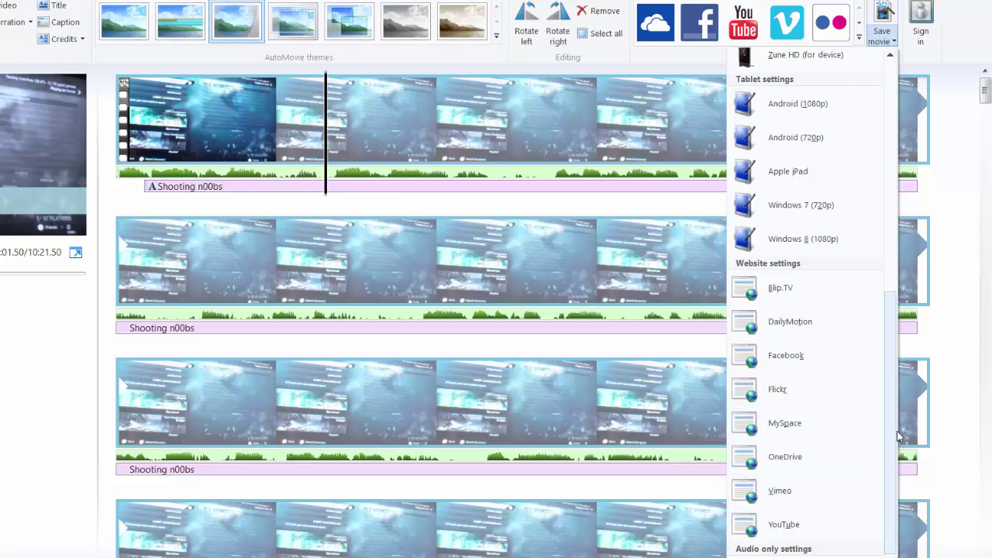
pyautogui.scroll(-1, 891, 440)
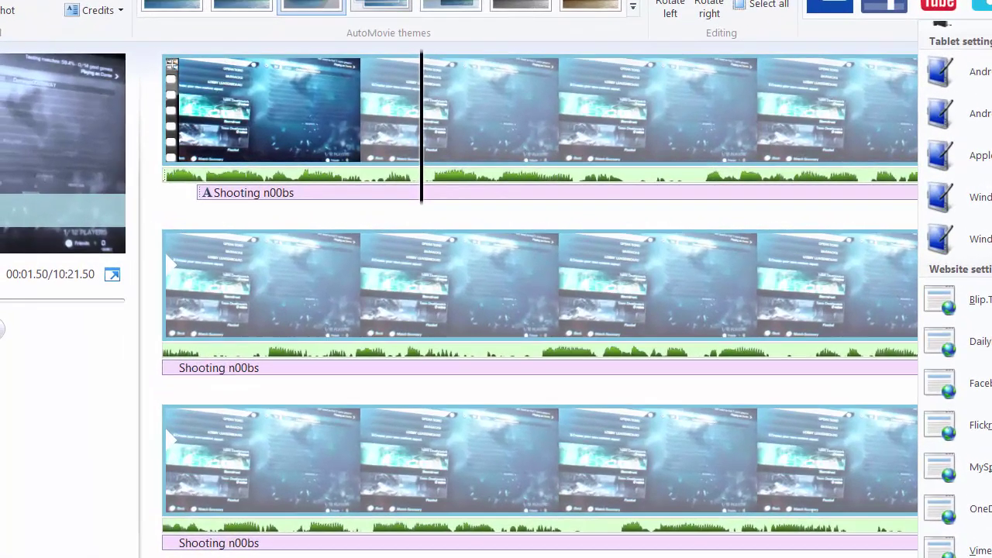
# Check the Android (1080p) preset in a custom setting, then close it to reach Save Movie
pyautogui.click(958, 552)
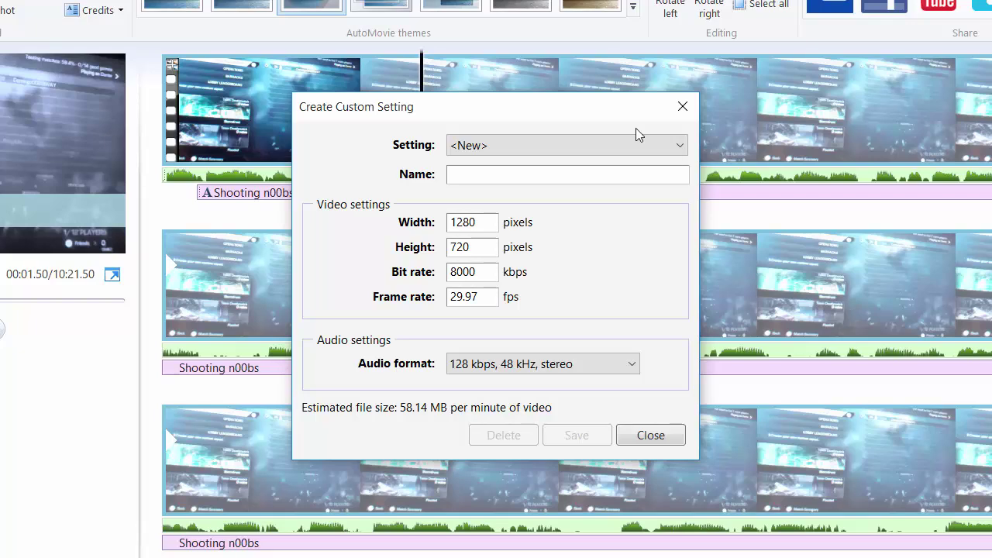
pyautogui.click(634, 147)
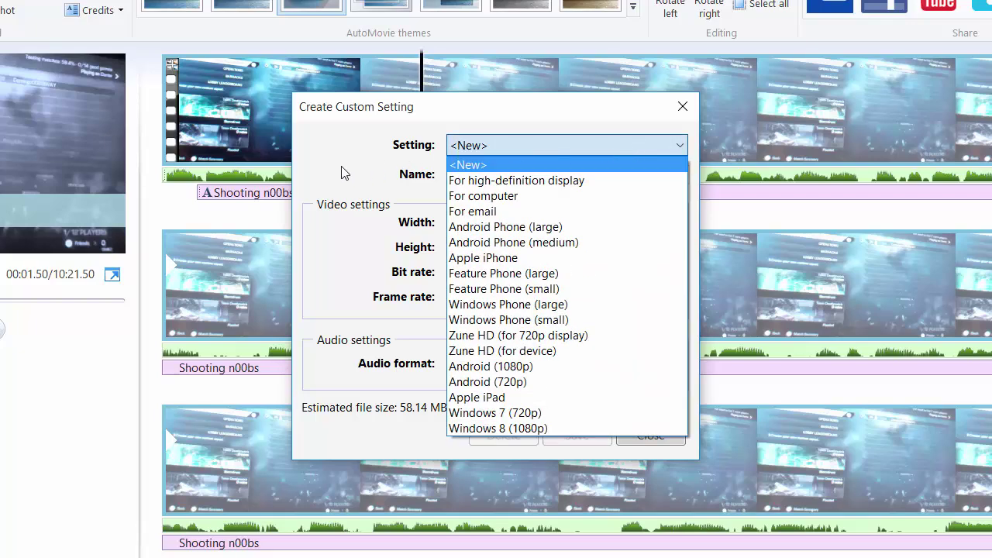
pyautogui.click(462, 176)
pyautogui.click(533, 144)
pyautogui.click(518, 367)
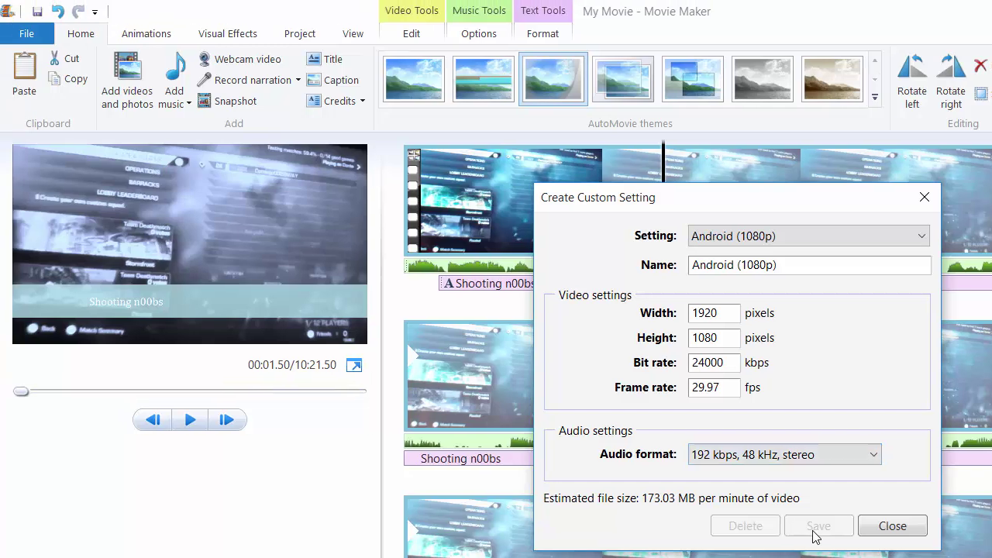
pyautogui.click(755, 474)
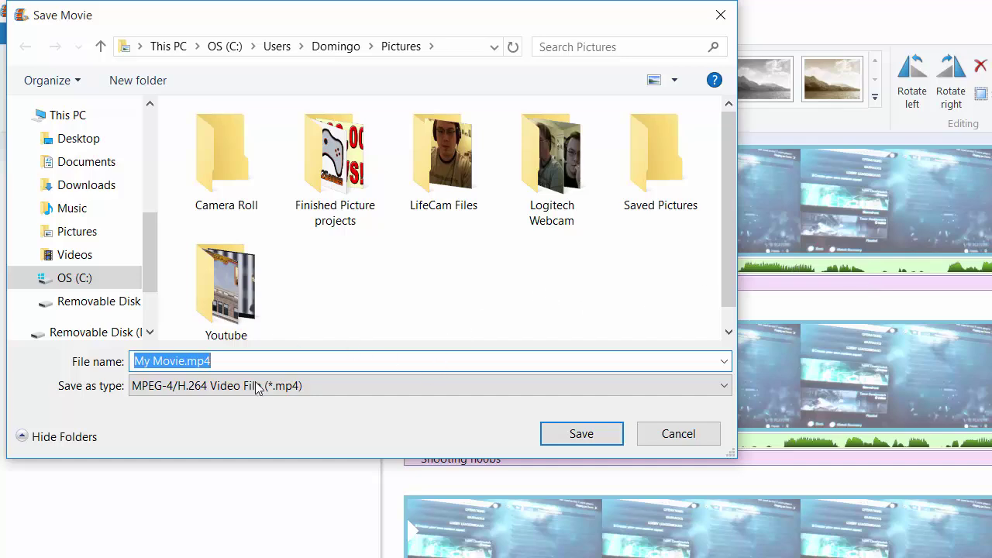
# Start saving My Movie.mp4, then cancel at 0% and confirm abandoning the save
pyautogui.click(594, 436)
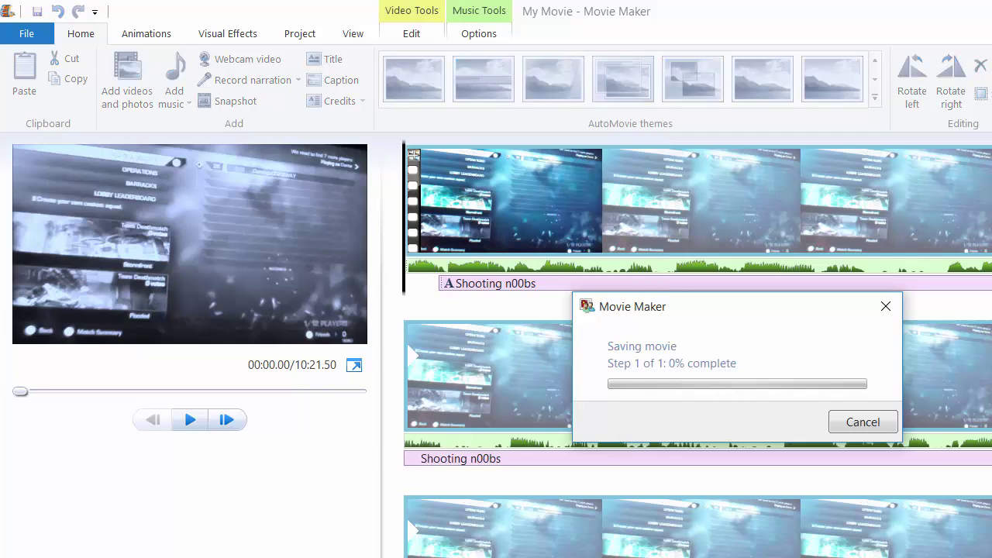
pyautogui.click(862, 421)
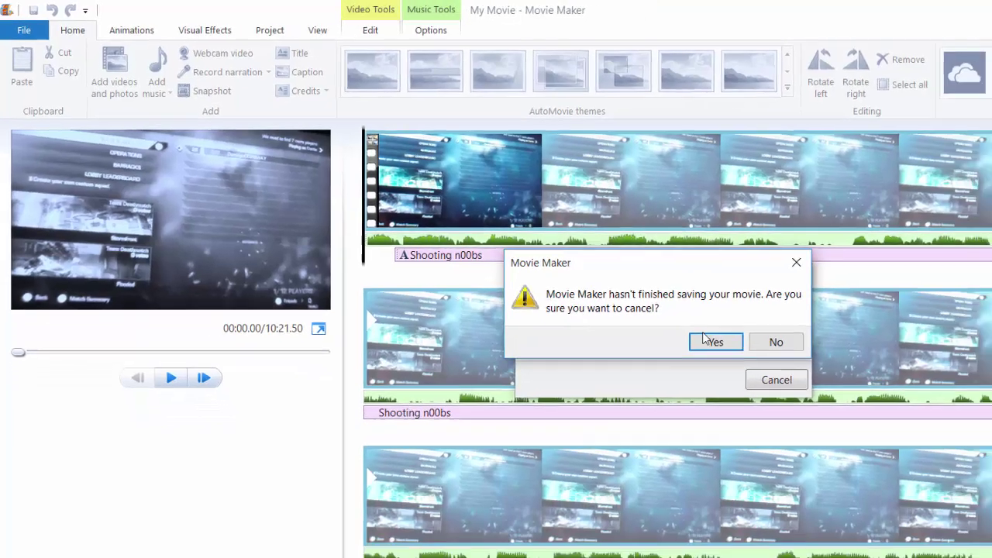
pyautogui.click(795, 379)
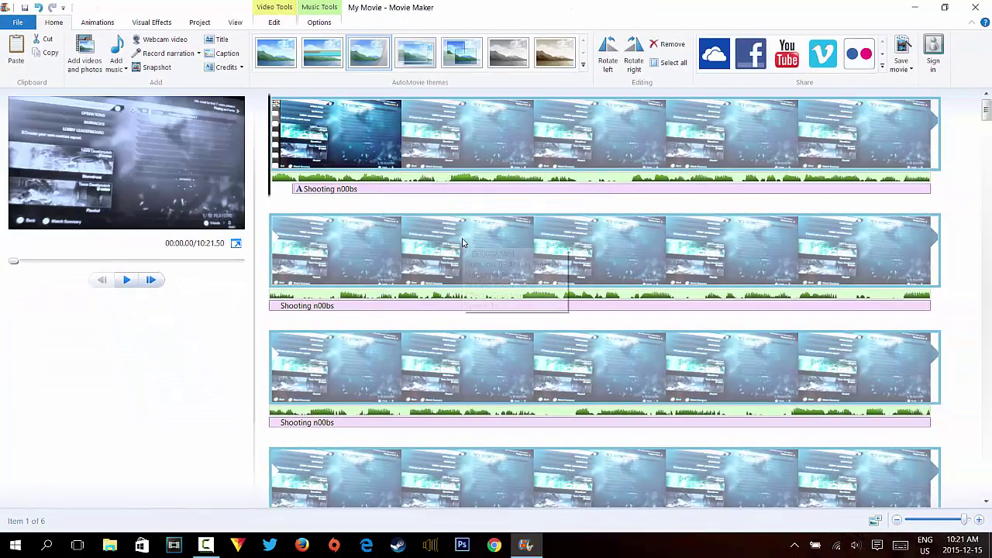